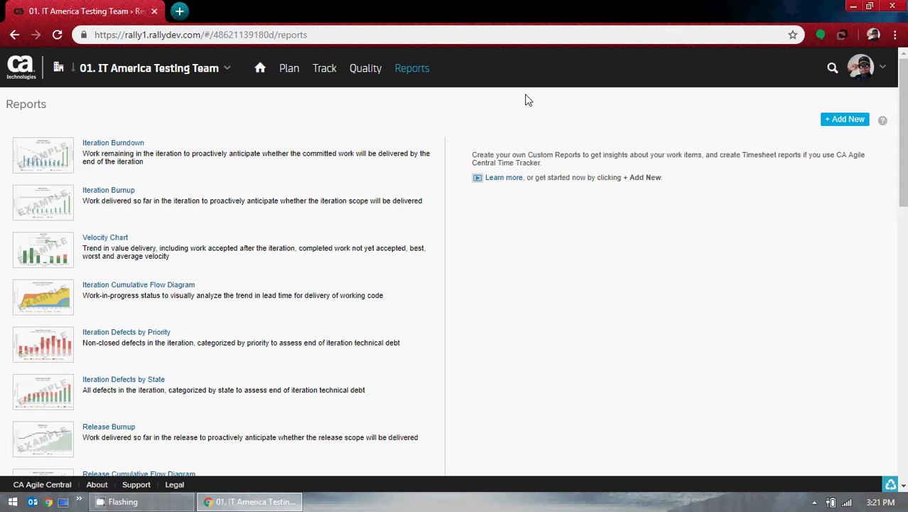
Step: Open the Team Board for the 01. IT America Testing Team project
mouse_move(335, 74)
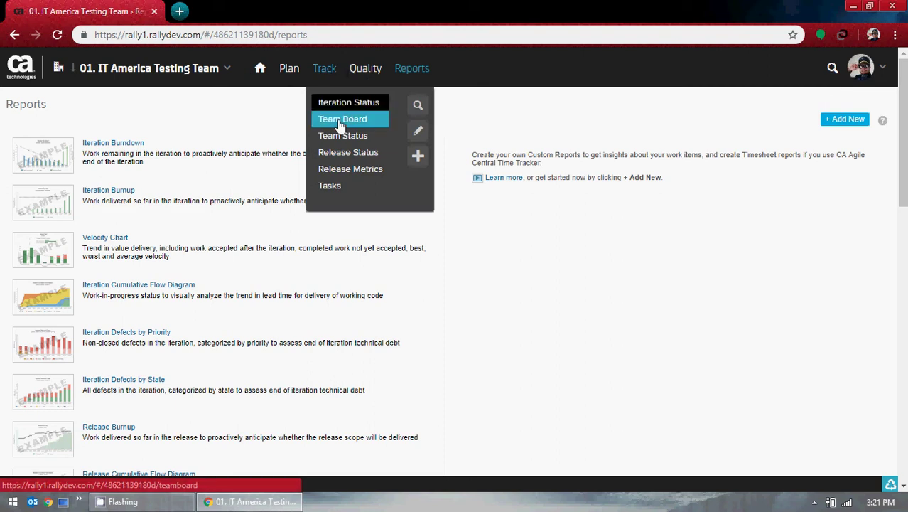
click(340, 125)
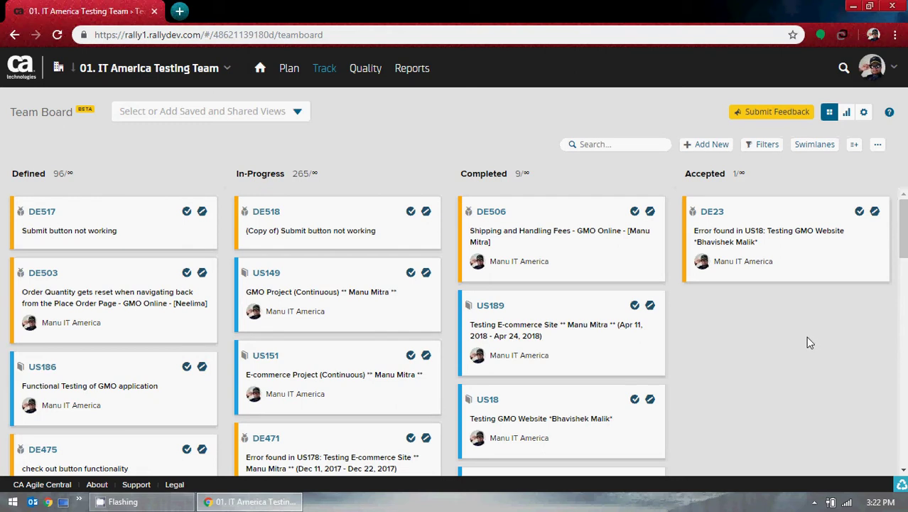
Step: Search Google for Scrum in a new browser window and open the Wikipedia article "Scrum (software development)"
click(46, 501)
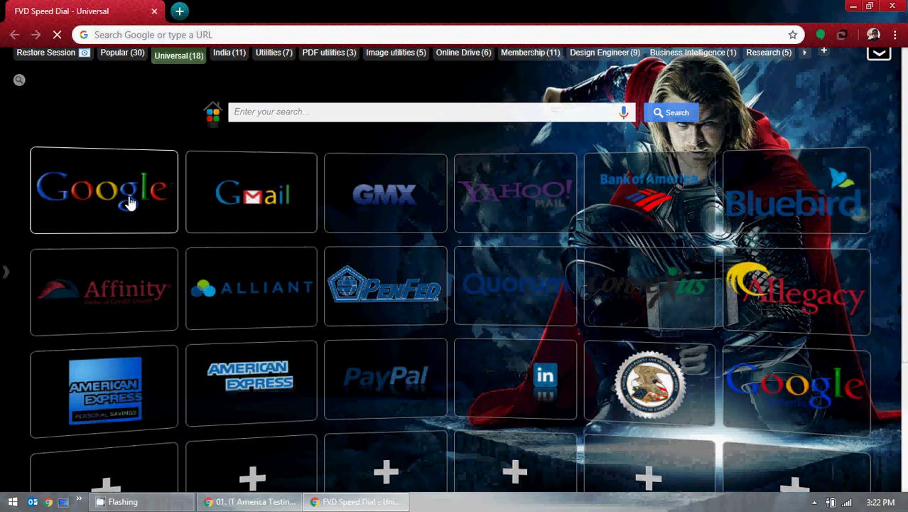
click(129, 204)
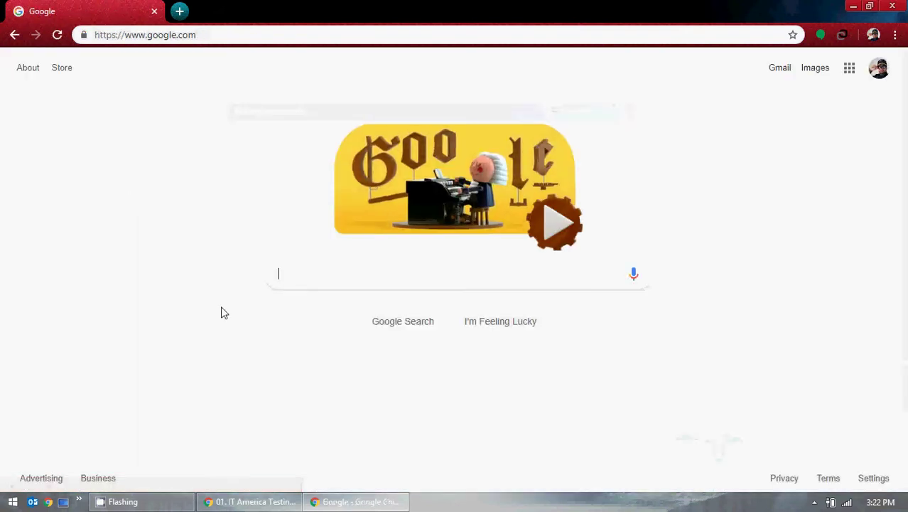
text(scr)
key(Down)
key(Return)
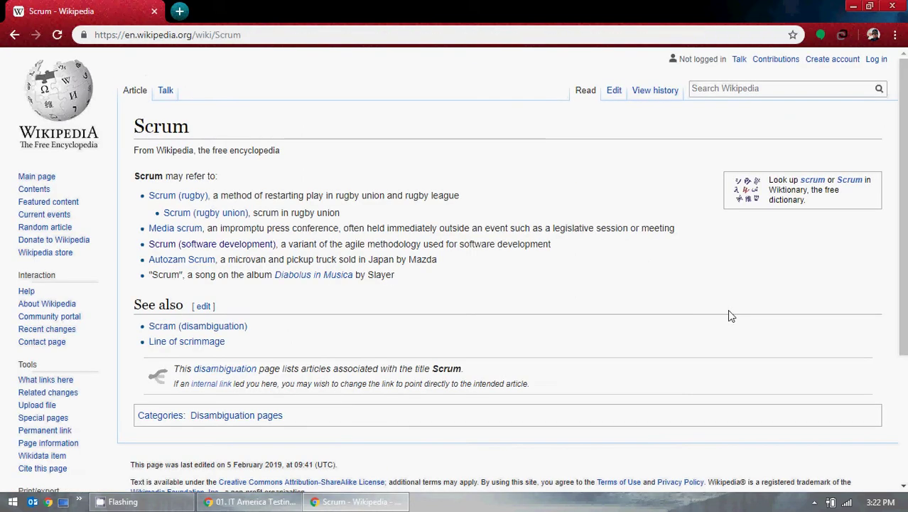
click(14, 34)
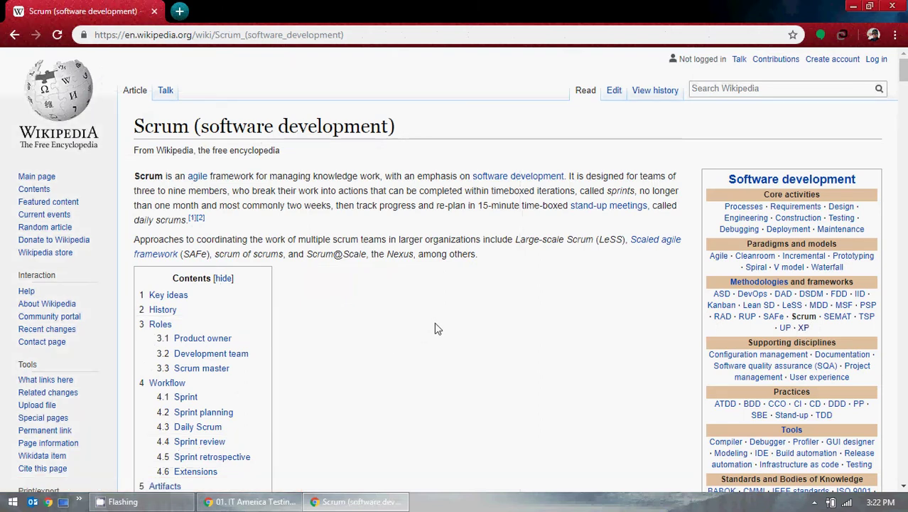
Step: Examine the article's list of software development methodologies and frameworks, previewing entries such as ASD and DevOps
scroll(435, 323, down, 1)
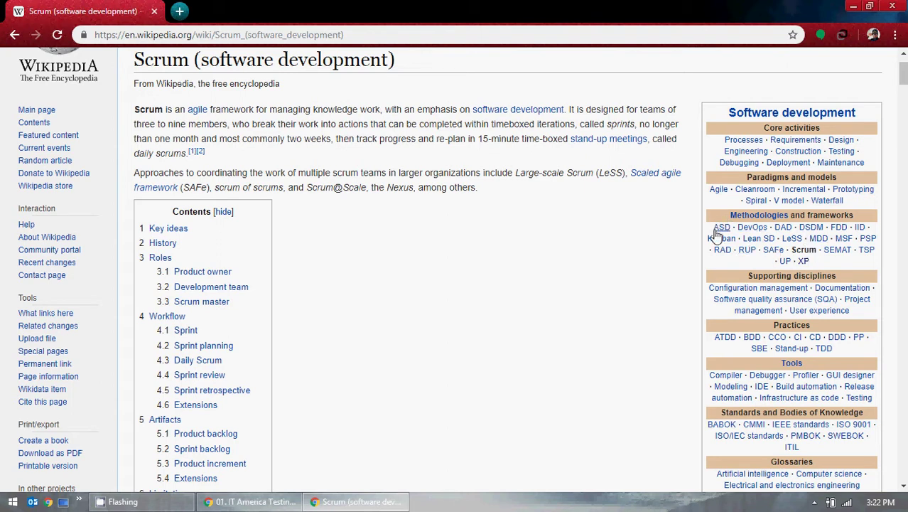
mouse_move(721, 232)
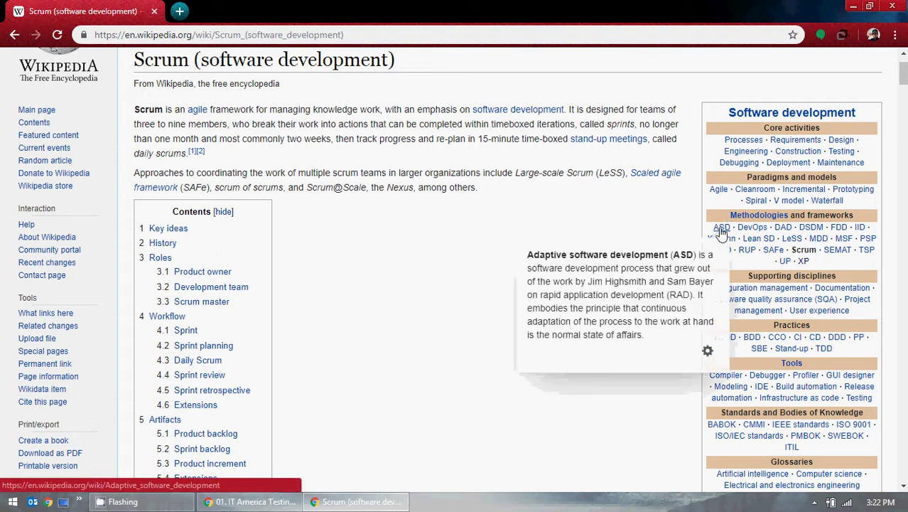
mouse_move(751, 233)
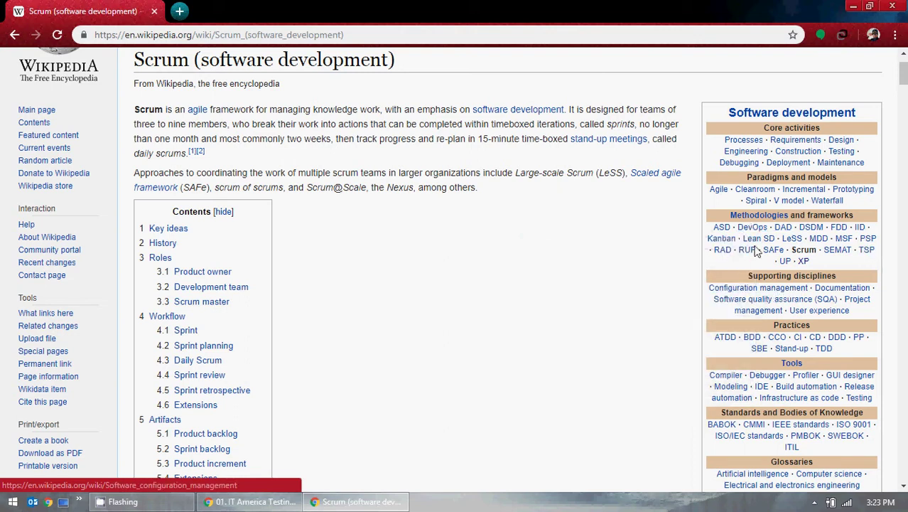
mouse_move(752, 259)
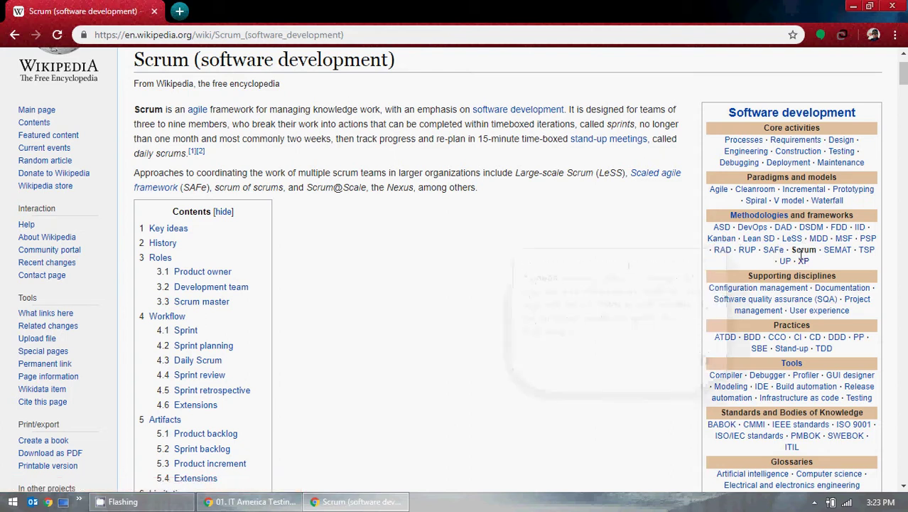
Step: Close the Scrum article's window and restore the article from the recently closed pages in a new window
click(892, 6)
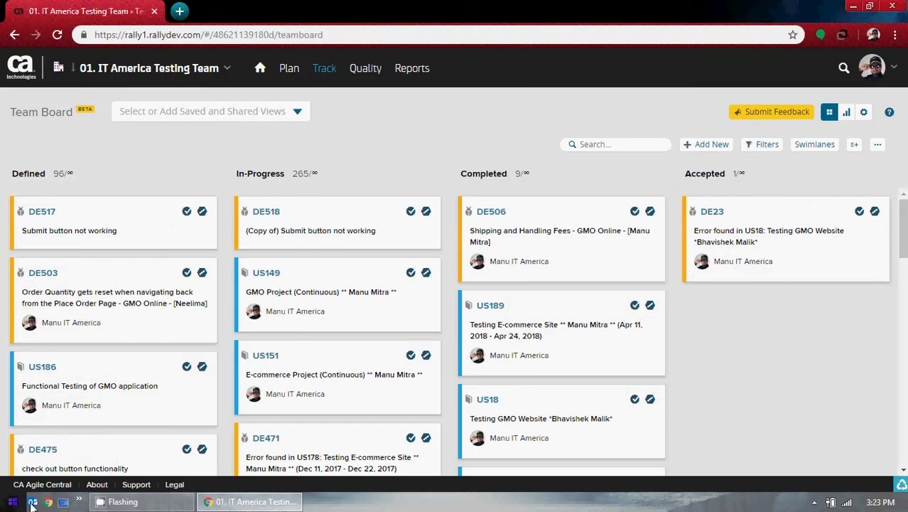
click(48, 502)
click(895, 36)
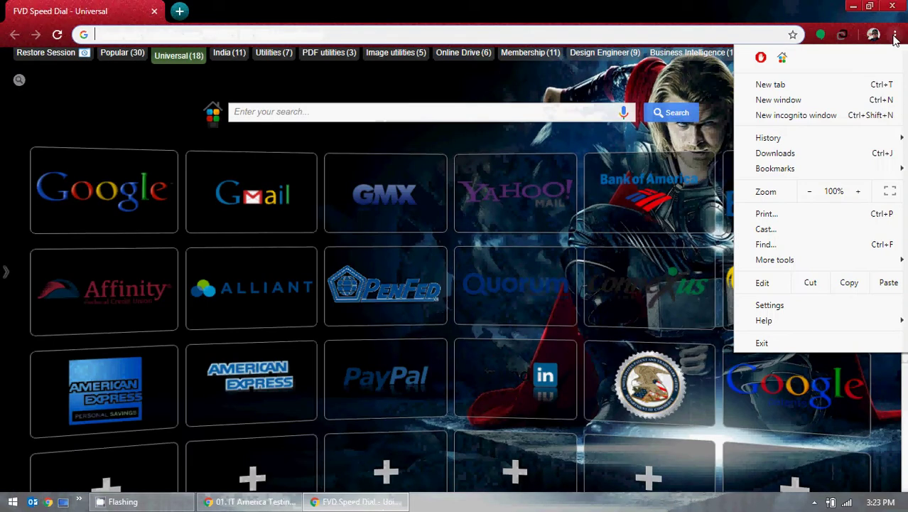
mouse_move(794, 260)
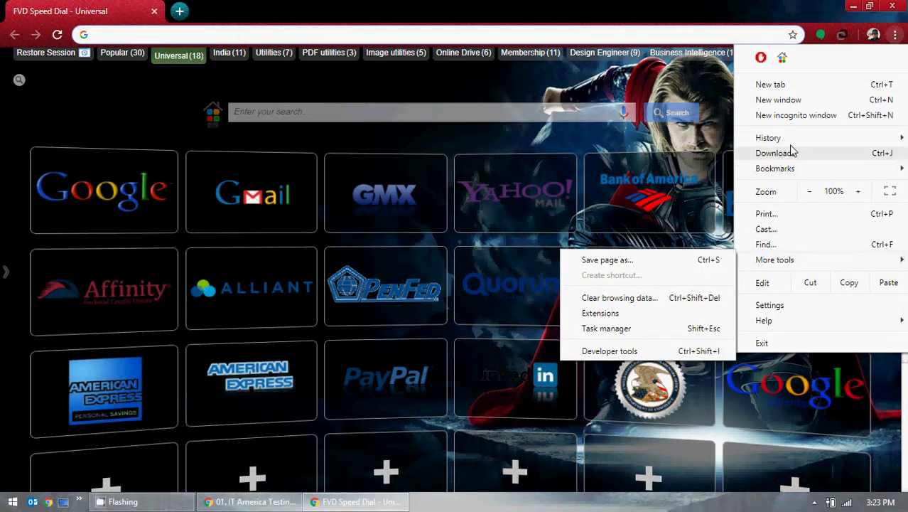
mouse_move(792, 148)
click(524, 176)
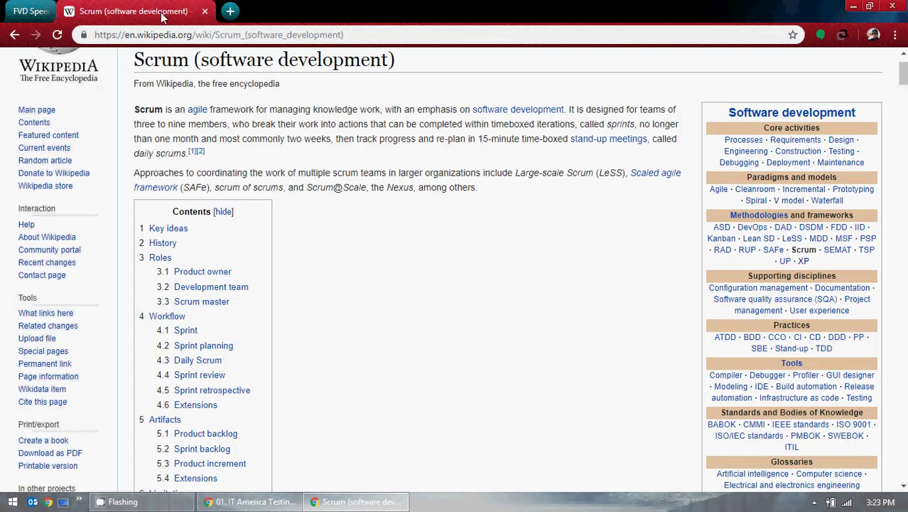
Step: Find the Scrum task board picture in the Sprint backlog section and view it at full size
scroll(547, 332, down, 1)
scroll(547, 332, down, 20)
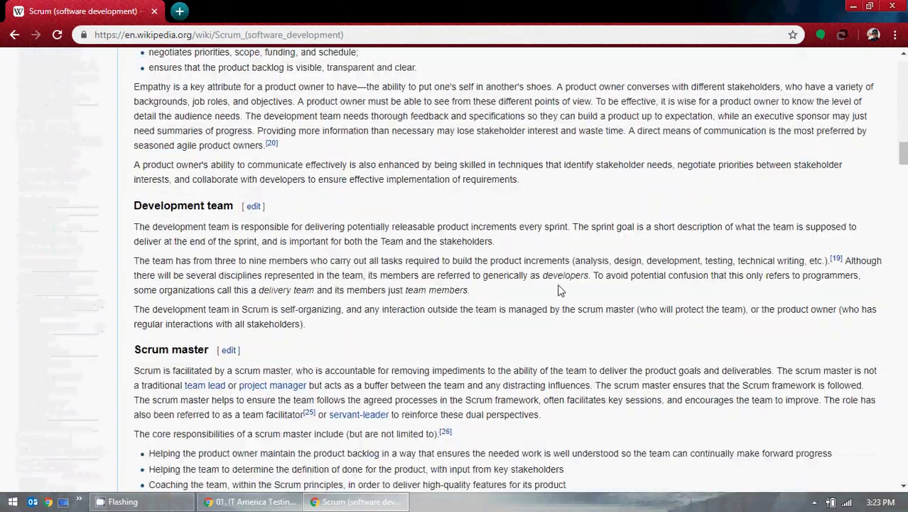
scroll(560, 267, down, 20)
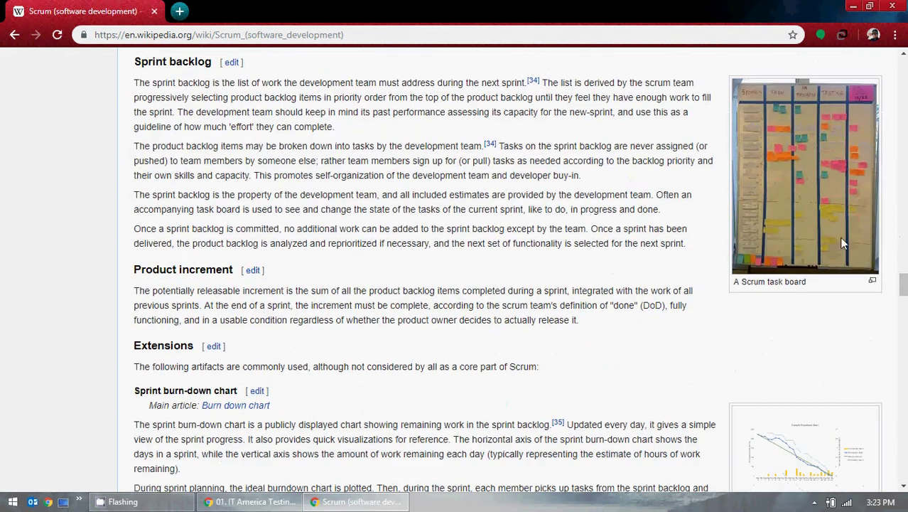
click(832, 151)
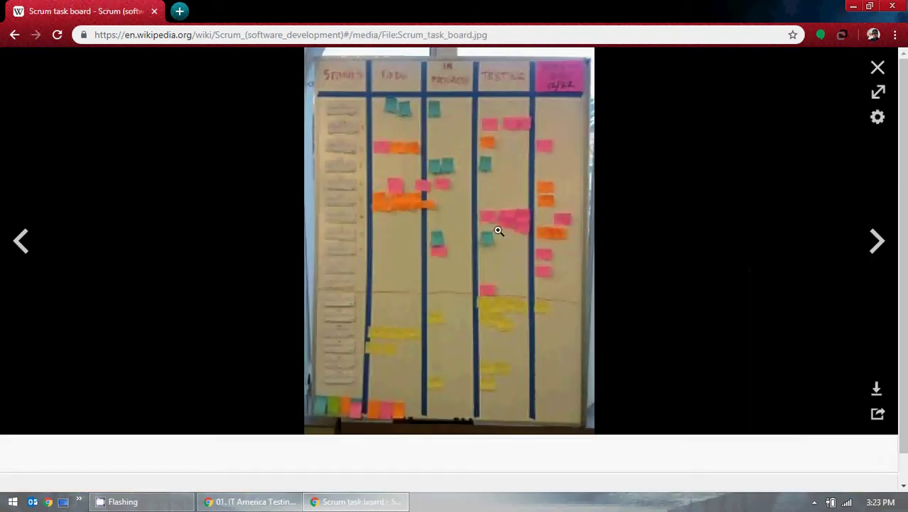
click(524, 343)
click(498, 270)
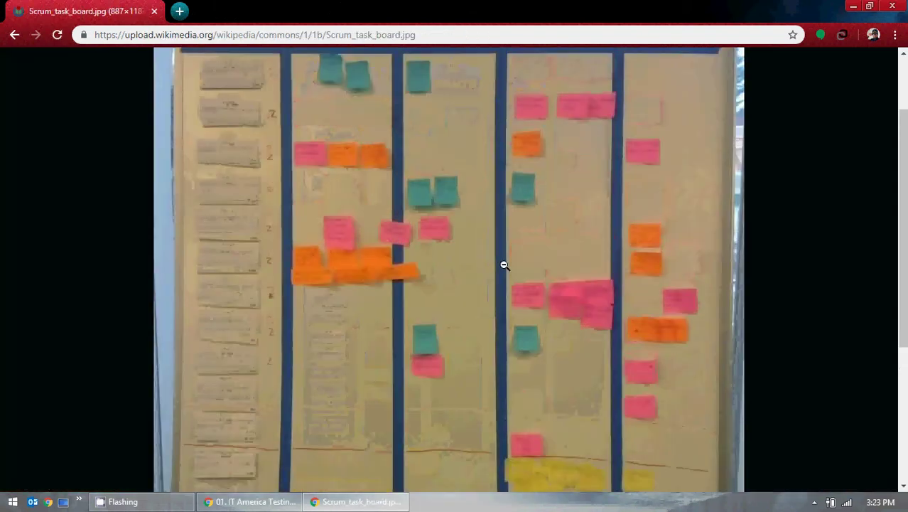
click(493, 265)
click(492, 263)
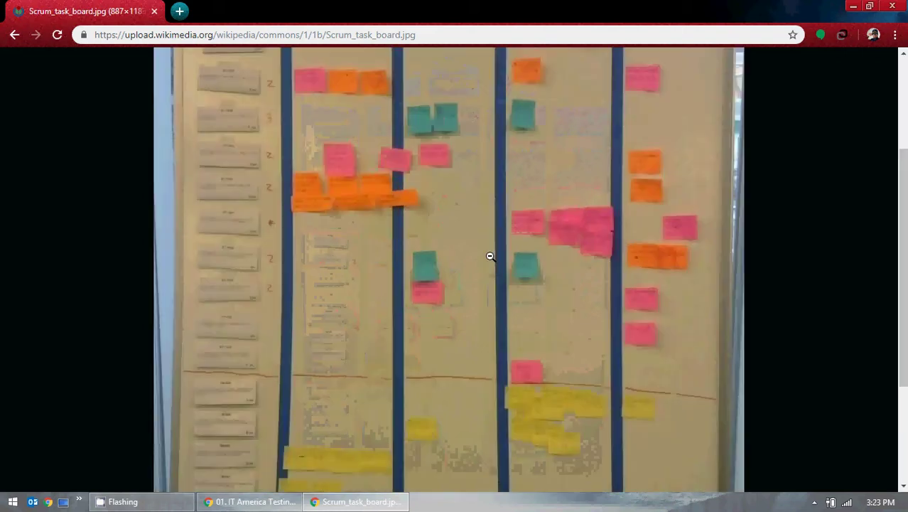
scroll(491, 254, up, 3)
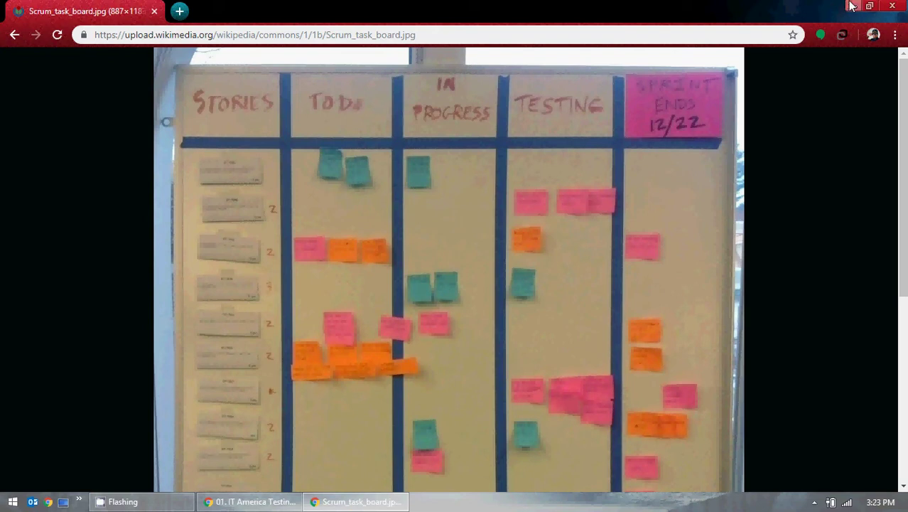
Step: Compare the columns and notes in the Scrum task board picture with the Team Board's columns and cards
click(250, 501)
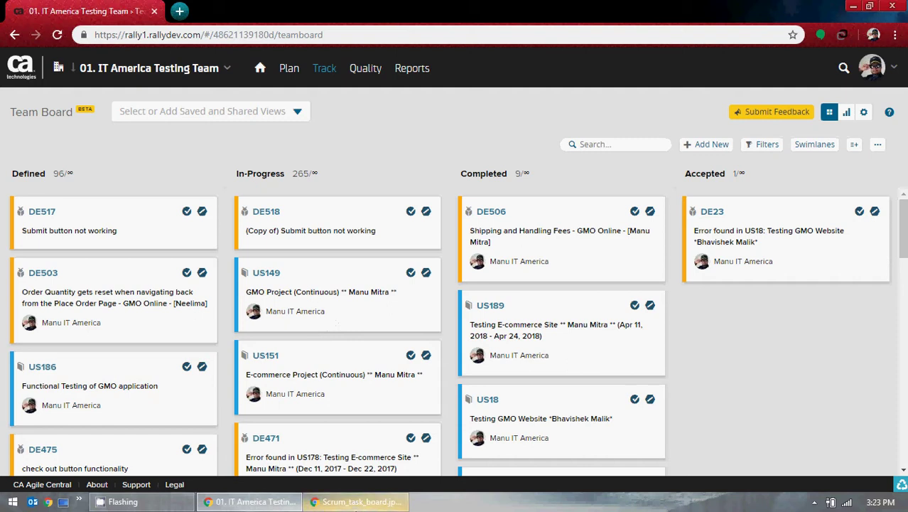
click(342, 503)
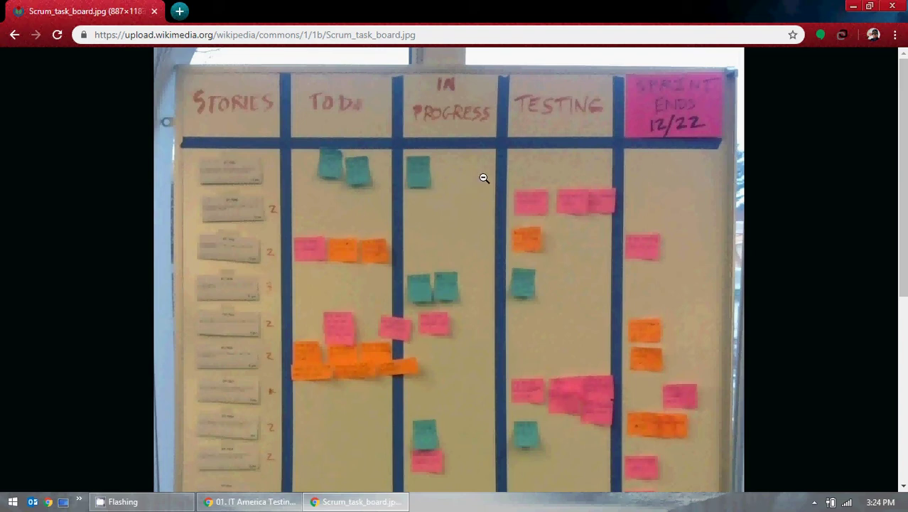
scroll(487, 177, down, 8)
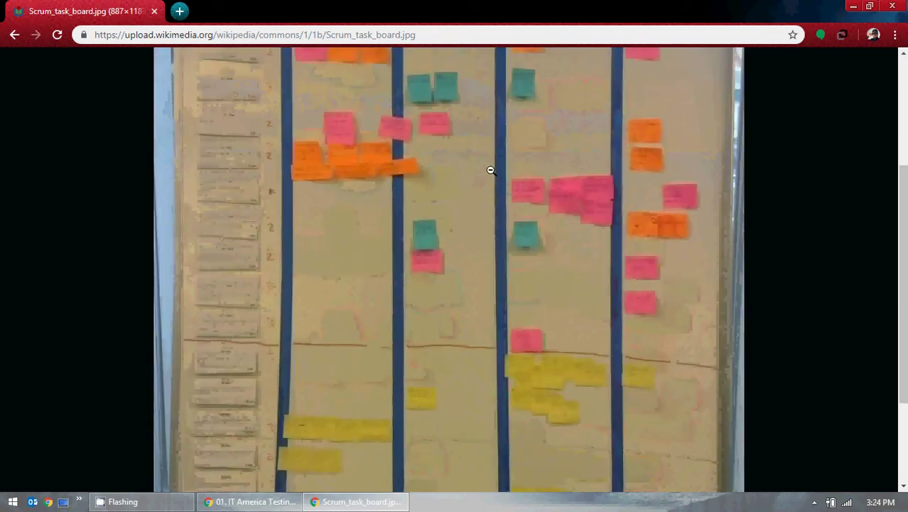
scroll(480, 245, up, 8)
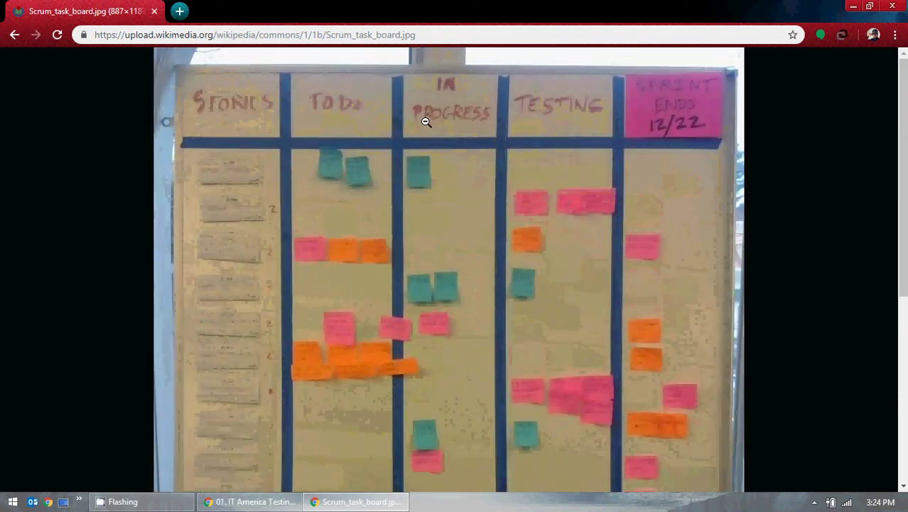
click(859, 7)
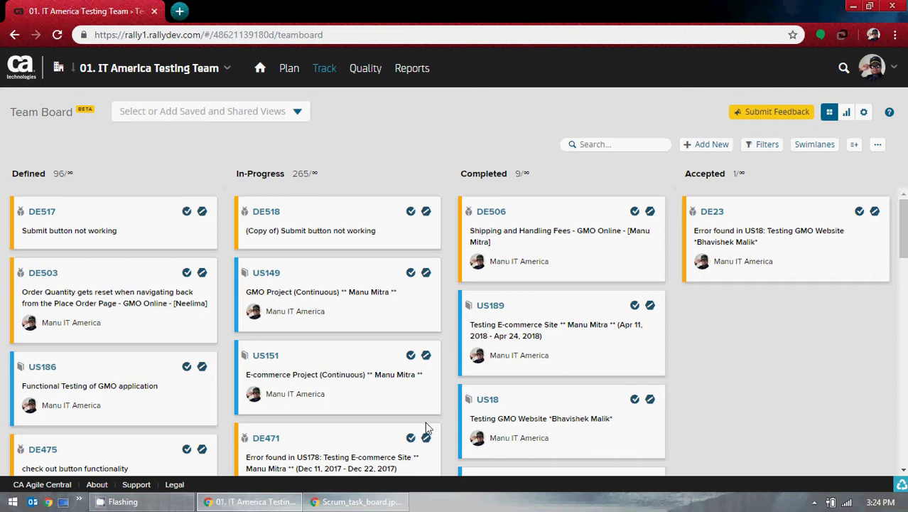
click(363, 502)
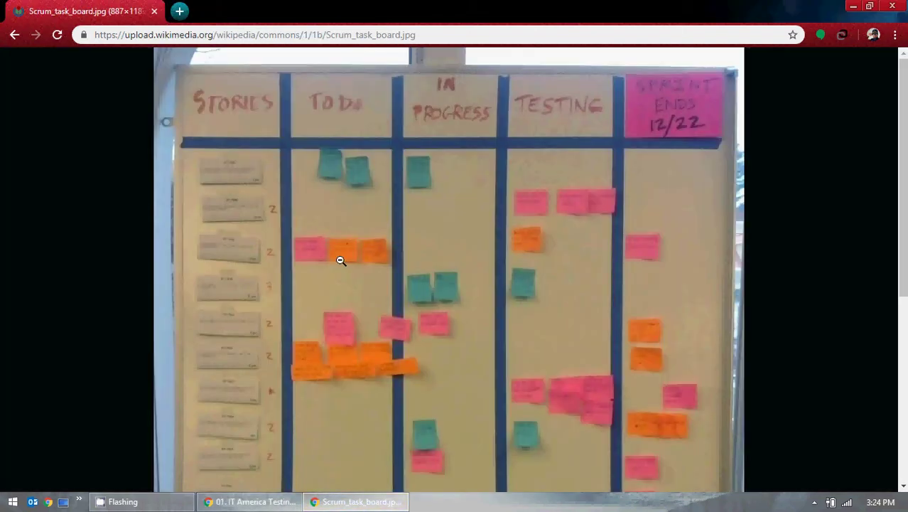
click(852, 6)
scroll(263, 348, down, 5)
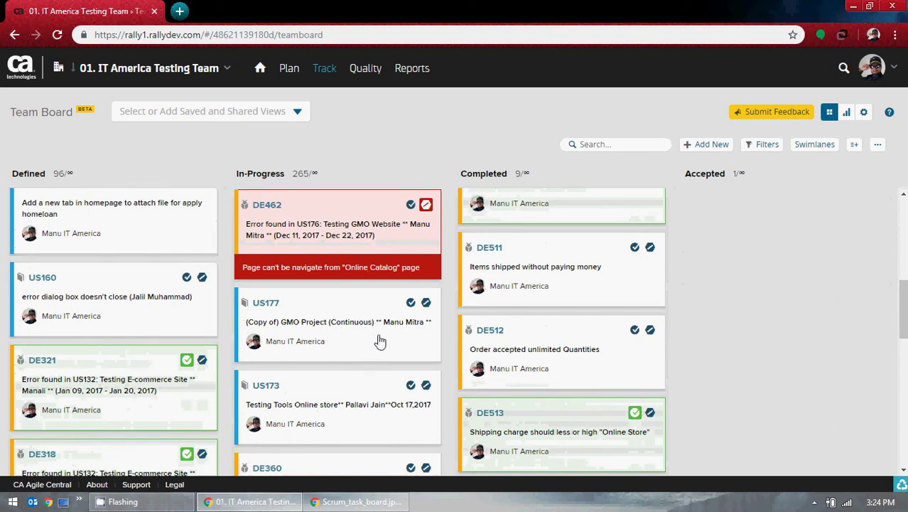
scroll(380, 341, up, 6)
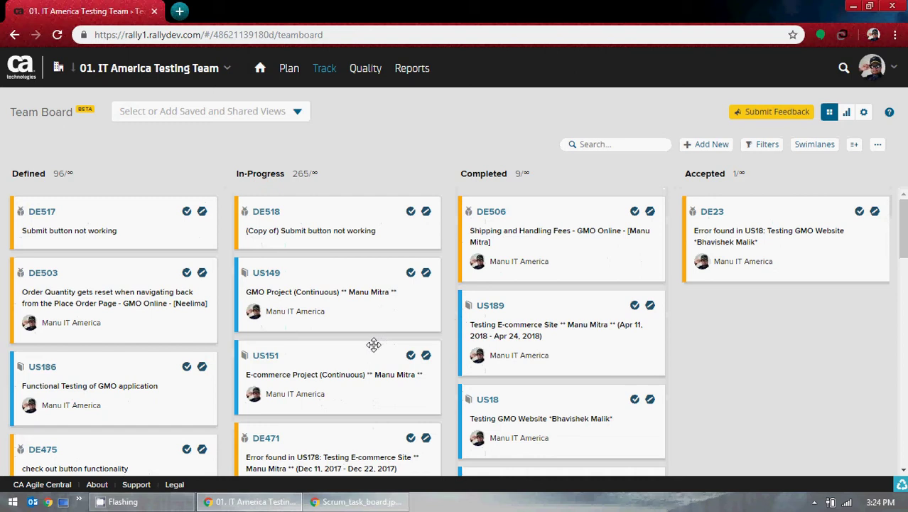
scroll(373, 345, down, 5)
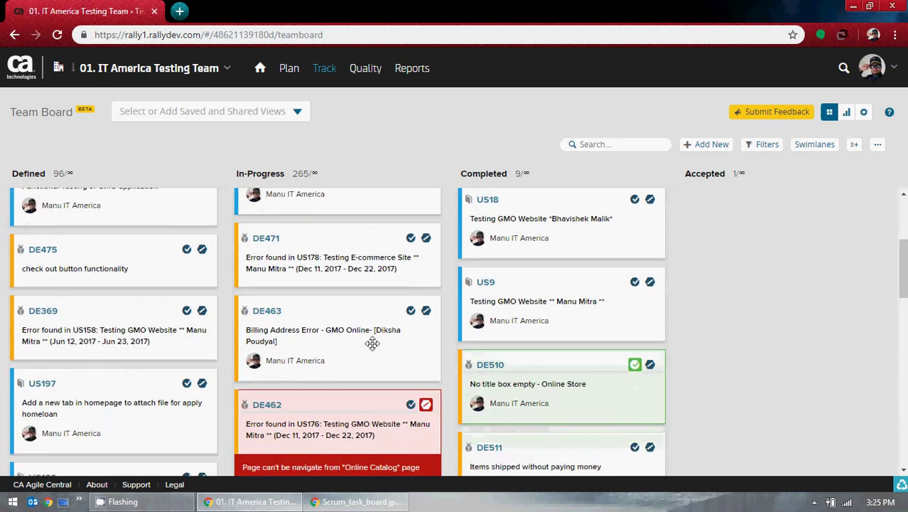
scroll(372, 346, down, 5)
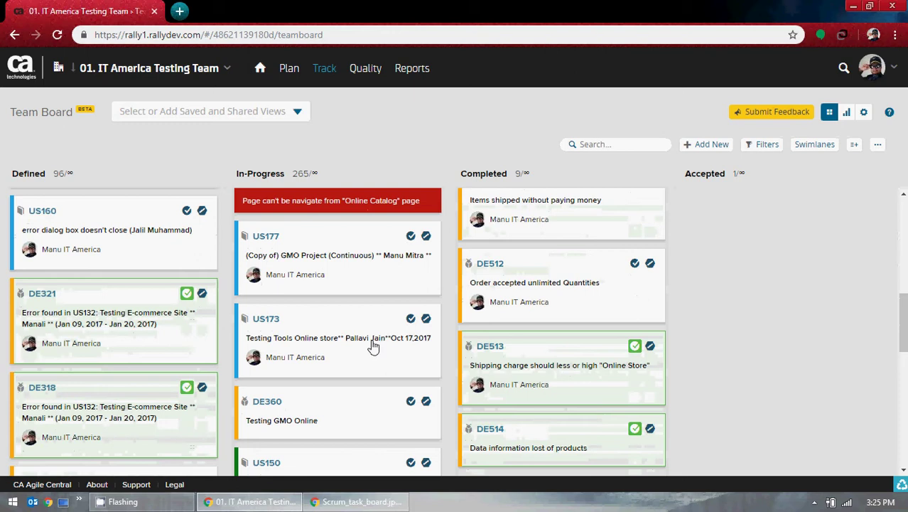
scroll(372, 342, up, 10)
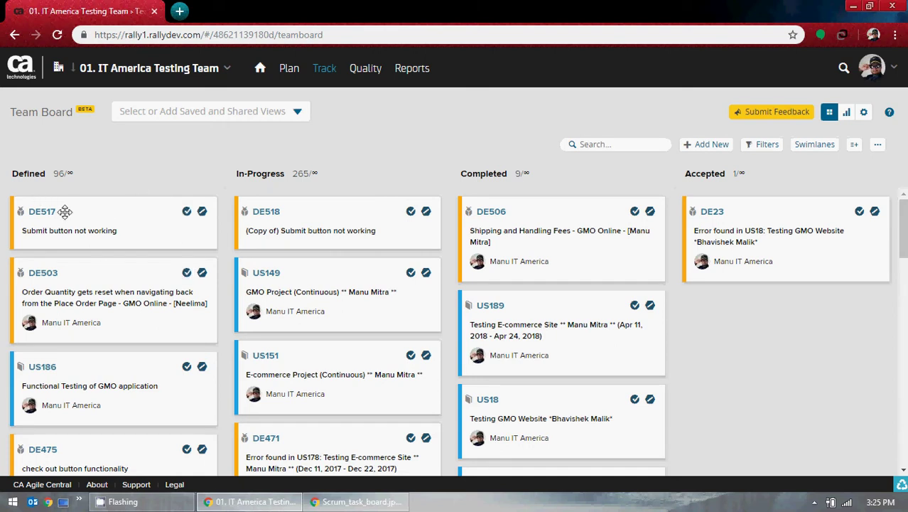
Step: Move defect DE517 from Defined to In-Progress and mark its card as ready
mouse_move(49, 212)
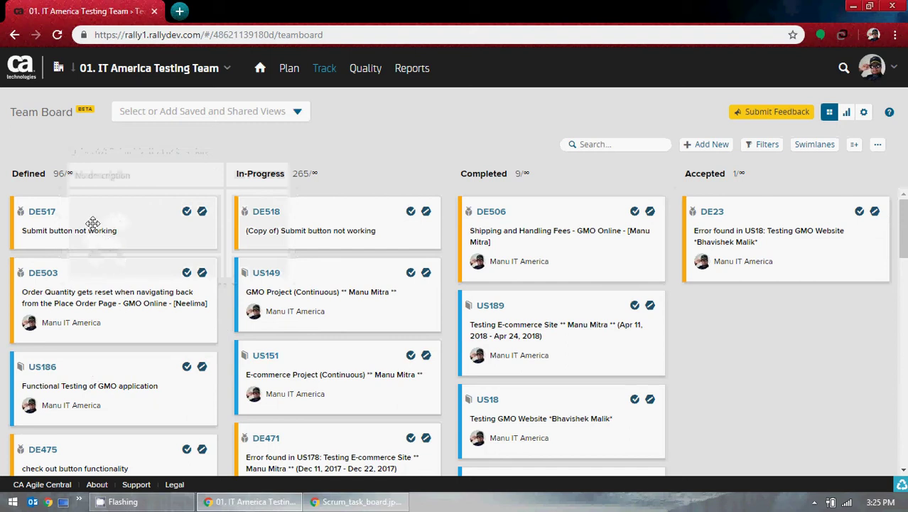
drag(90, 218, 311, 207)
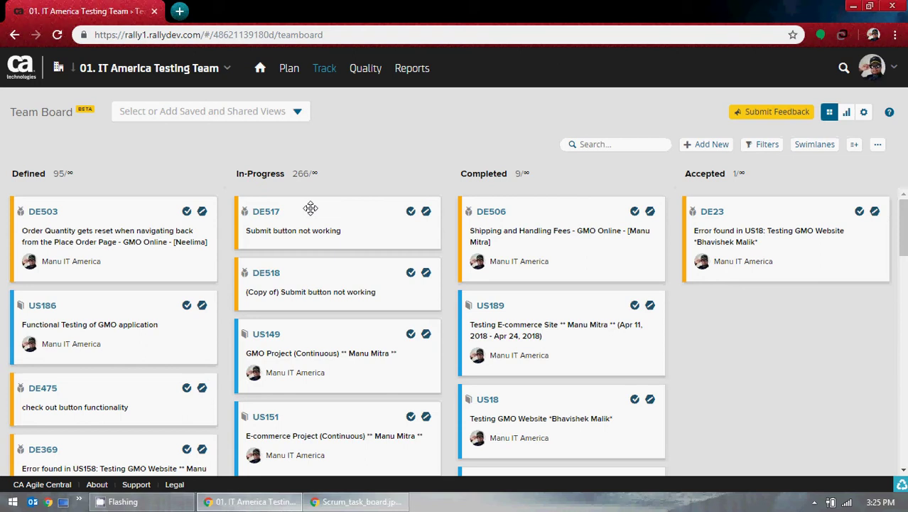
click(410, 212)
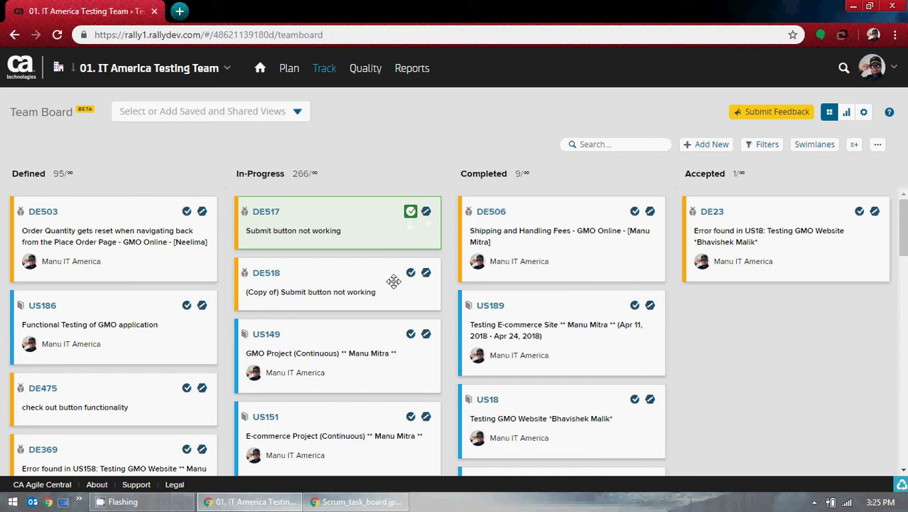
scroll(395, 280, down, 6)
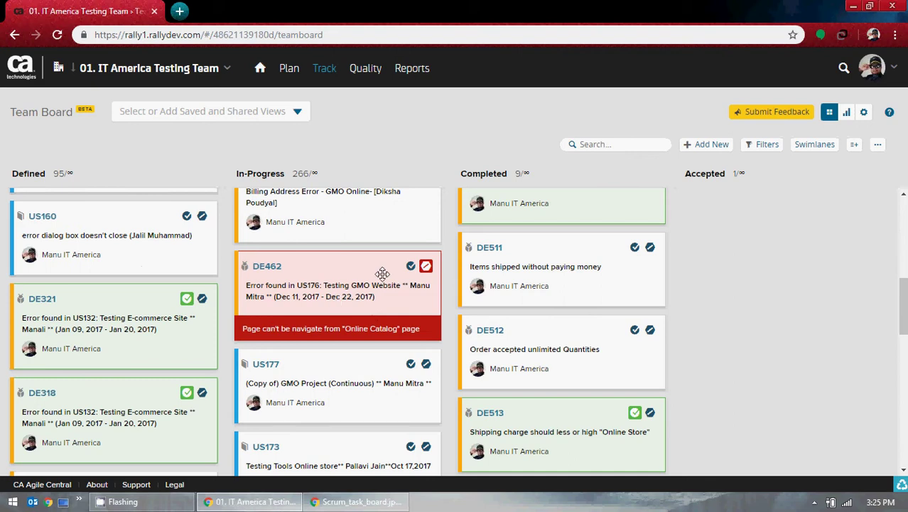
Step: Move defect DE517 from In-Progress to Completed and compare the board with the Scrum task board picture
scroll(380, 306, up, 6)
scroll(384, 334, up, 1)
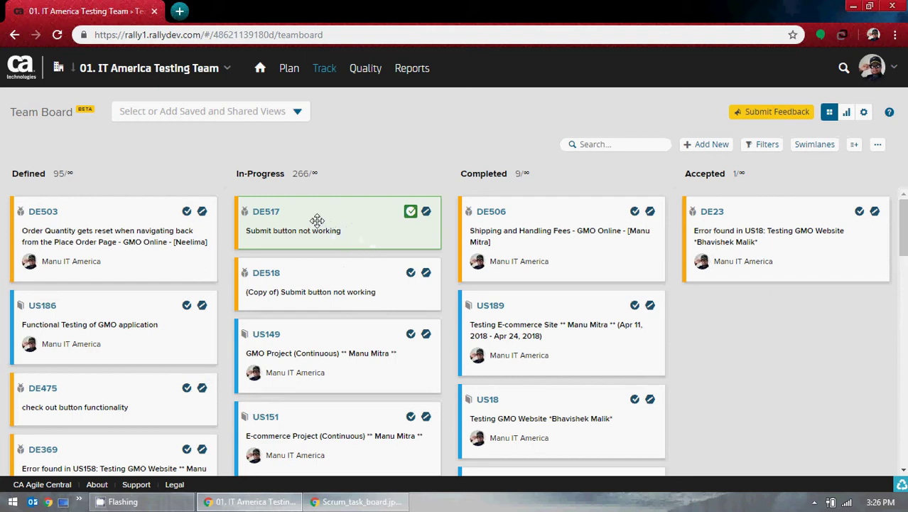
drag(318, 219, 644, 283)
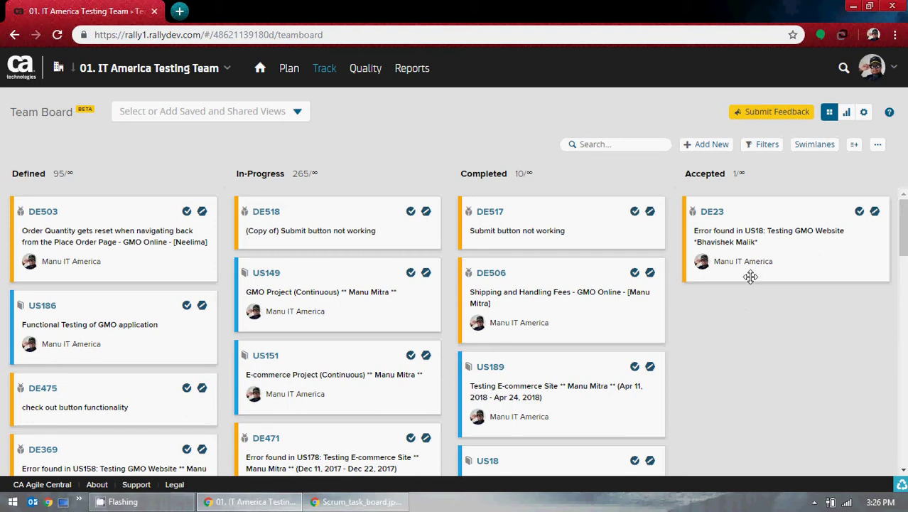
click(399, 503)
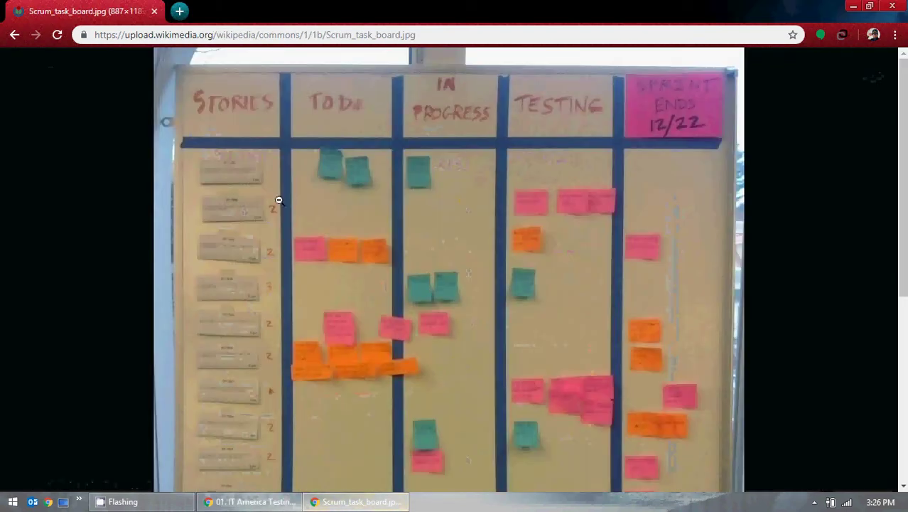
click(853, 5)
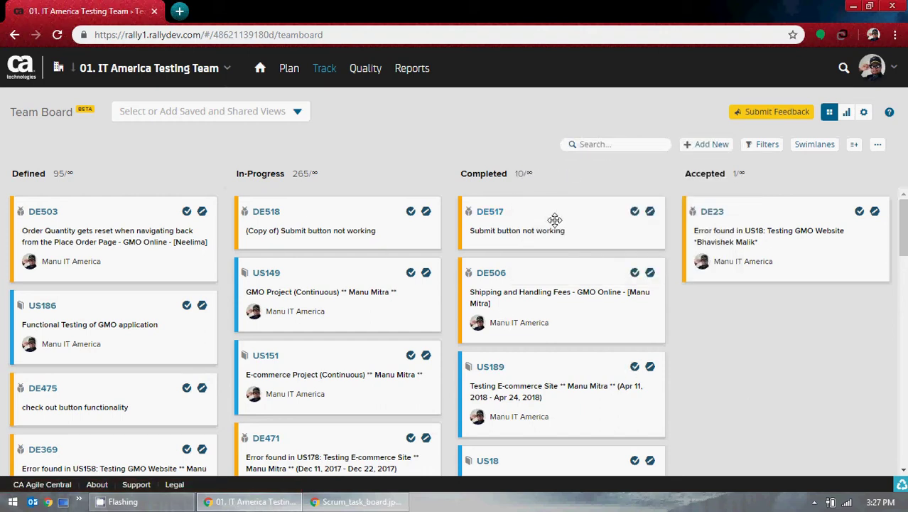
Step: Return defect DE517 to Defined, mark it ready, and pull it into In-Progress as ready again
drag(557, 220, 128, 216)
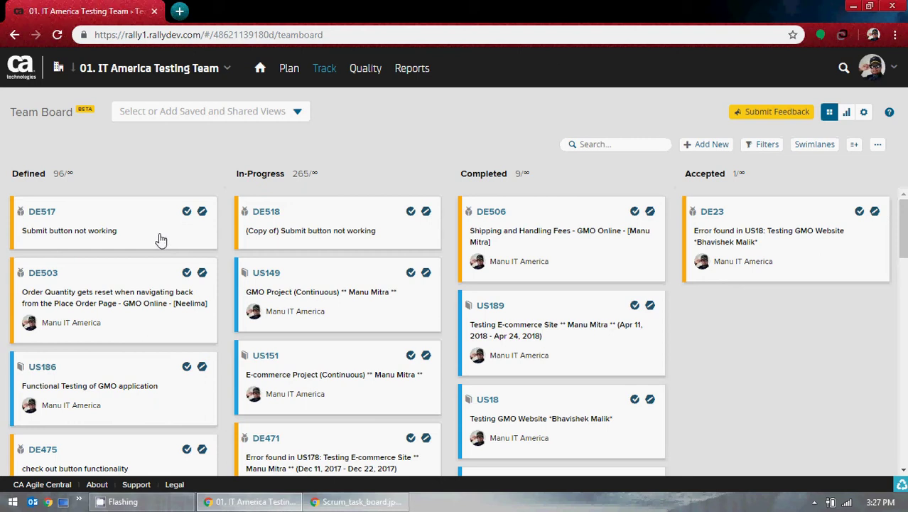
click(187, 211)
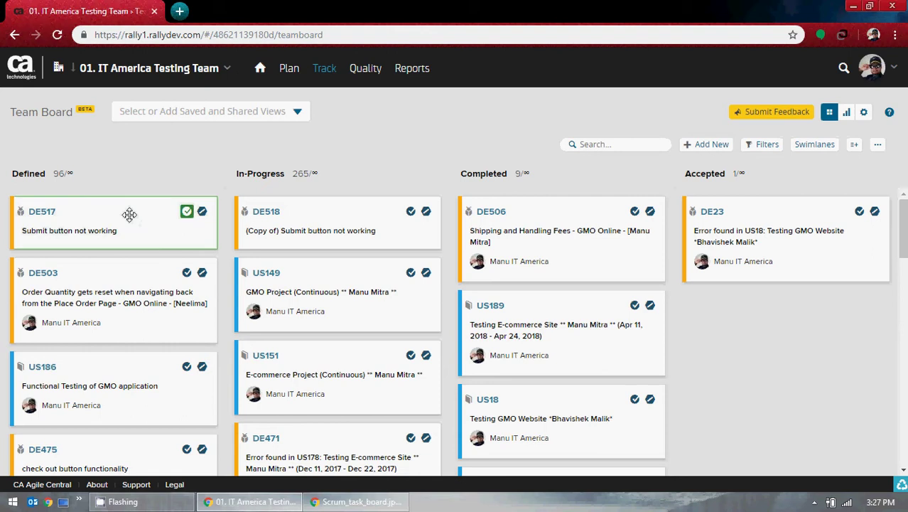
drag(129, 215, 292, 214)
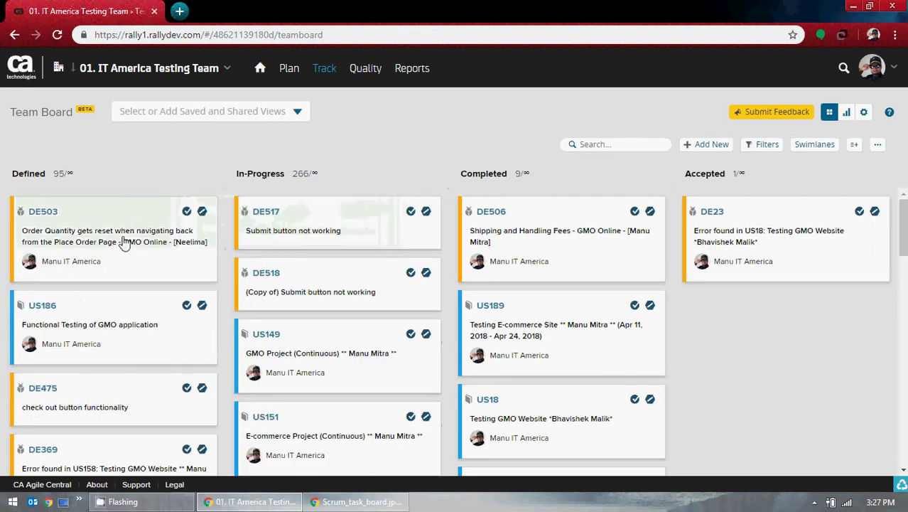
click(411, 212)
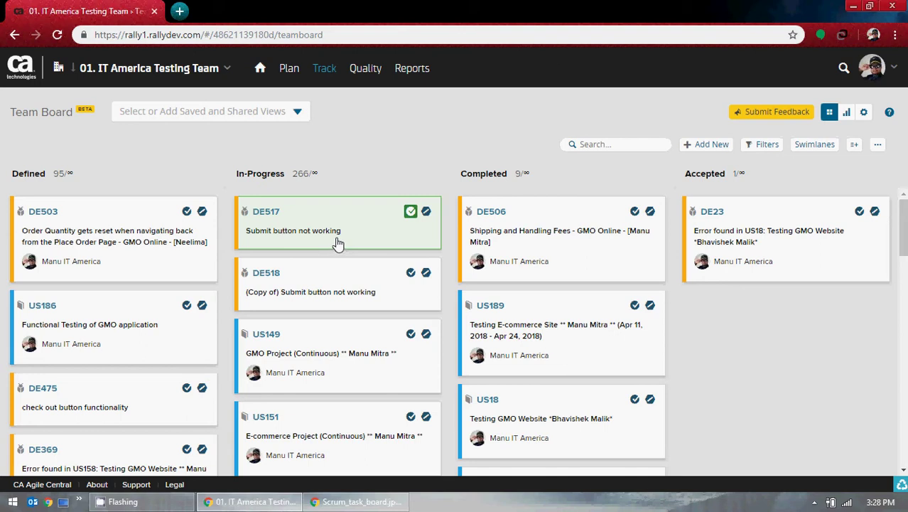
Step: Advance defect DE517 through Completed to Accepted, and bring it back to Completed
drag(310, 215, 554, 216)
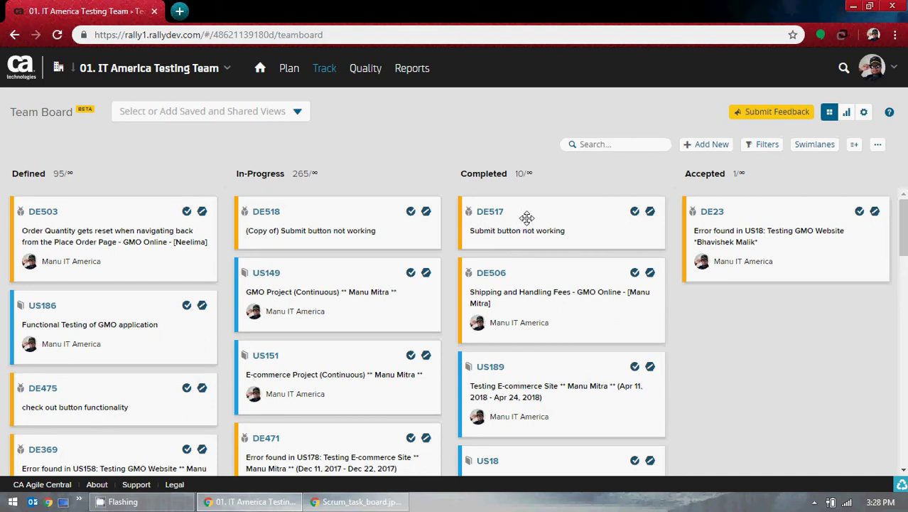
drag(524, 215, 718, 219)
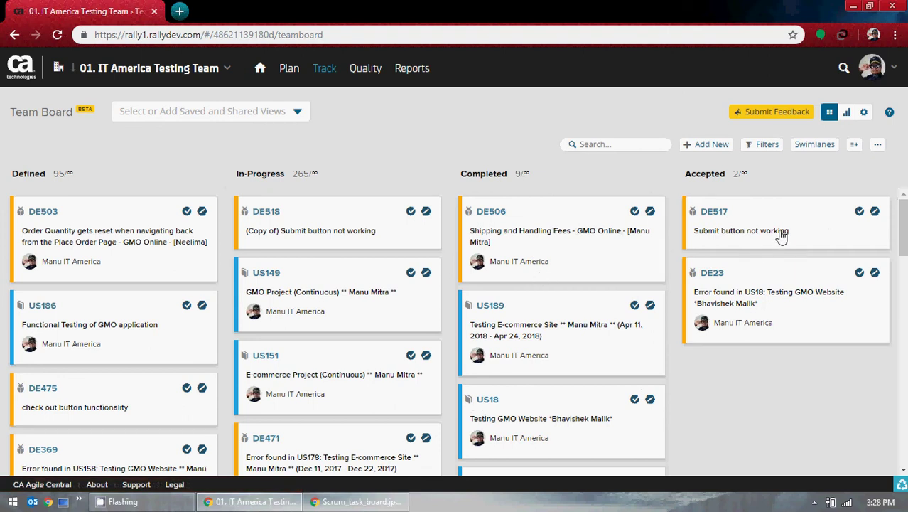
drag(790, 214, 545, 207)
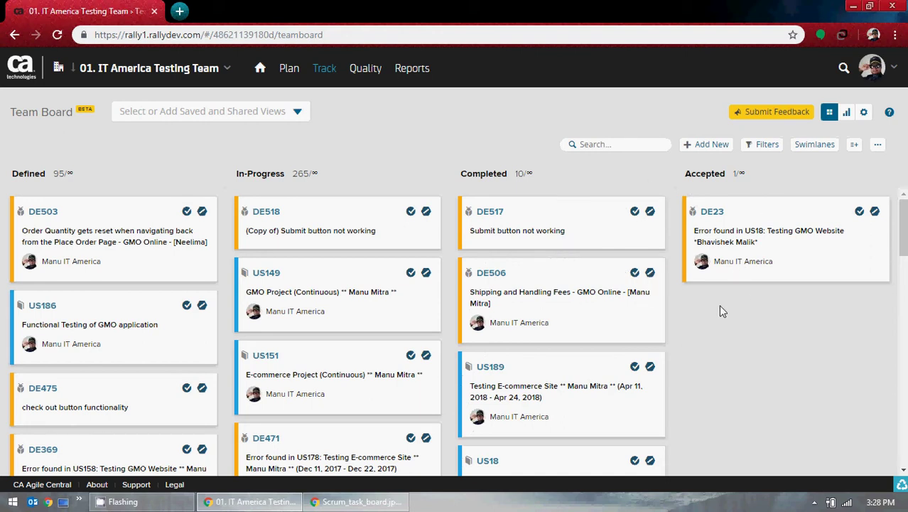
Step: Move user story US160 from the Defined column to In-Progress
scroll(99, 342, down, 5)
scroll(103, 341, up, 3)
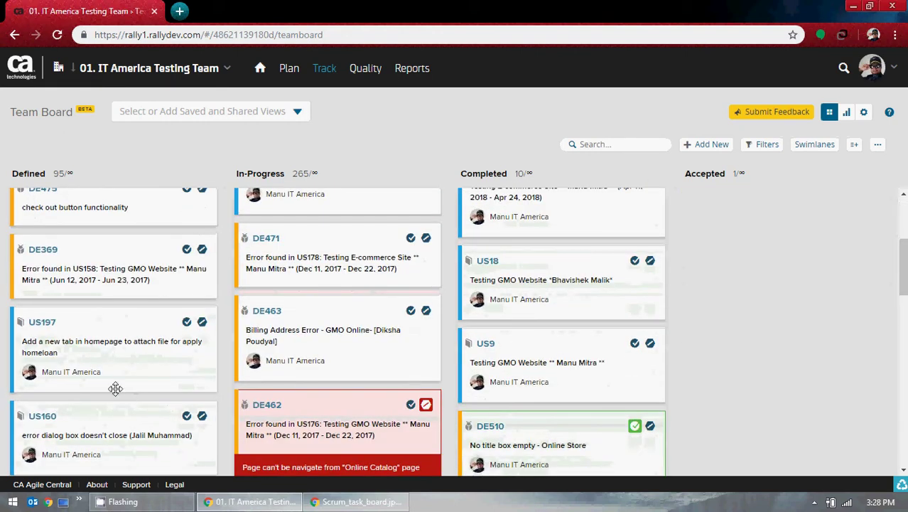
scroll(115, 384, down, 2)
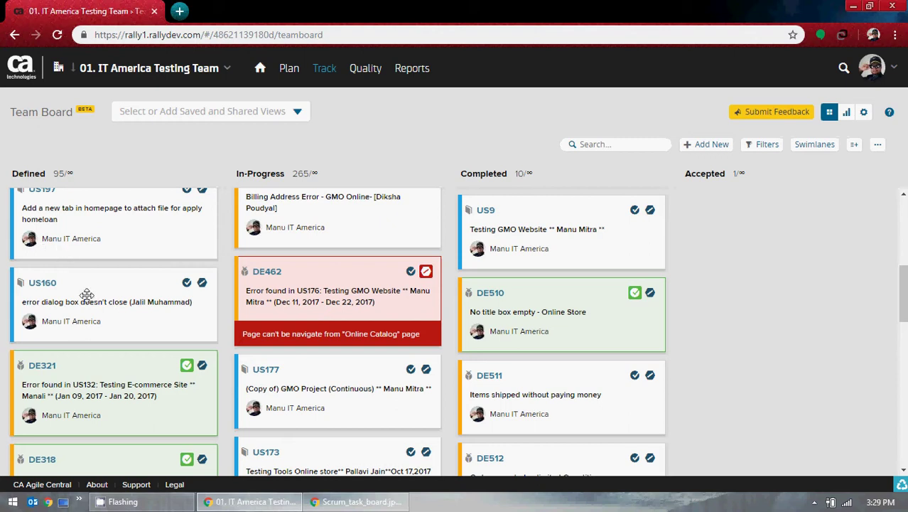
drag(145, 275, 342, 270)
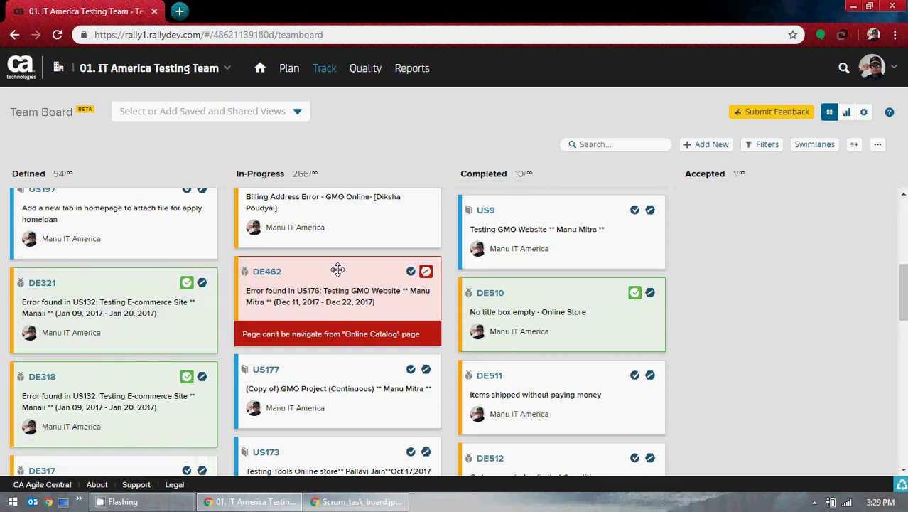
Step: Rank defect DE518 below user story US149 in the In-Progress column and mark US149 as ready
scroll(334, 290, up, 1)
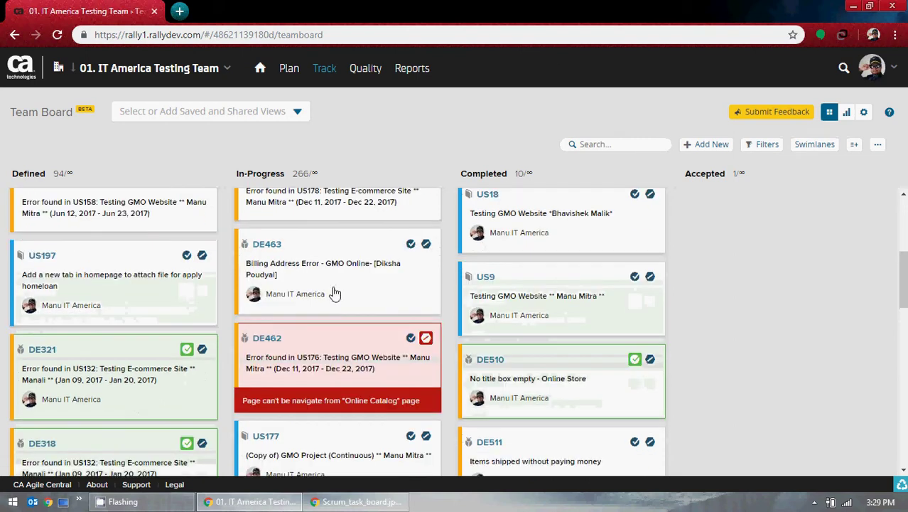
mouse_move(138, 260)
mouse_down()
mouse_move(284, 270)
mouse_move(309, 251)
mouse_move(133, 254)
mouse_up()
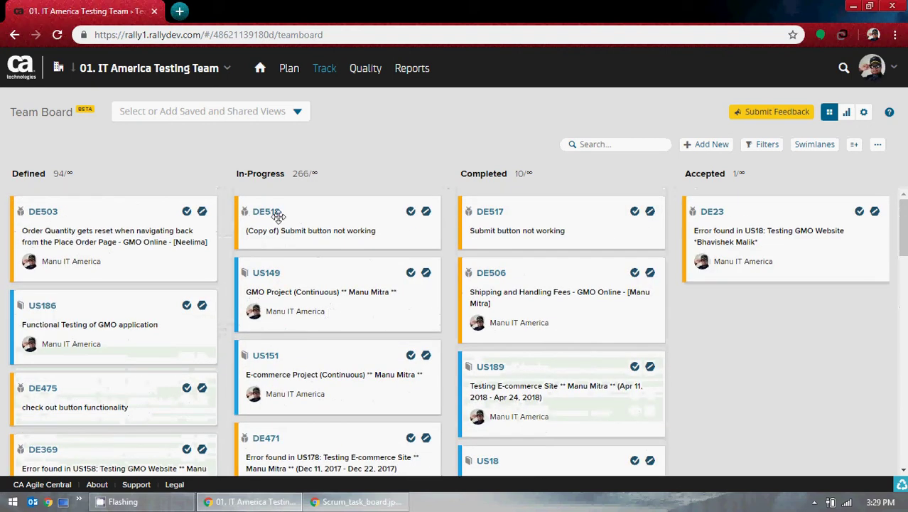
drag(278, 216, 373, 314)
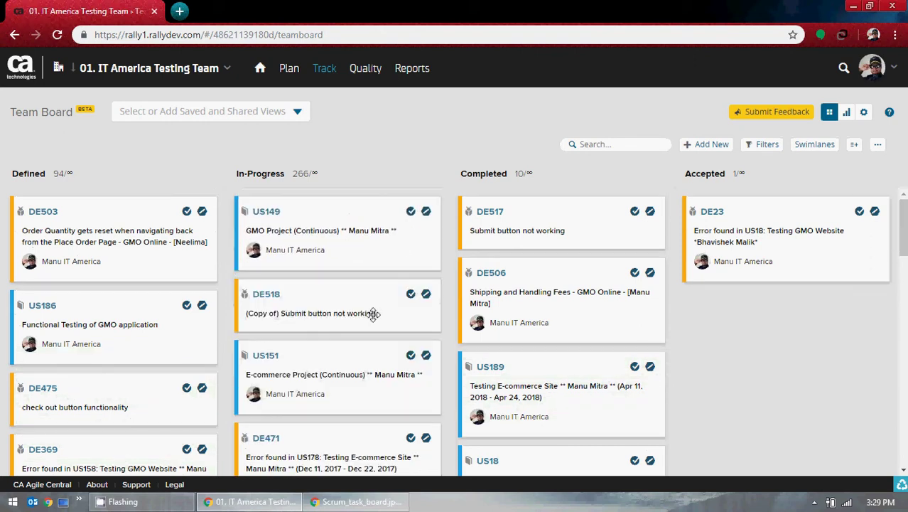
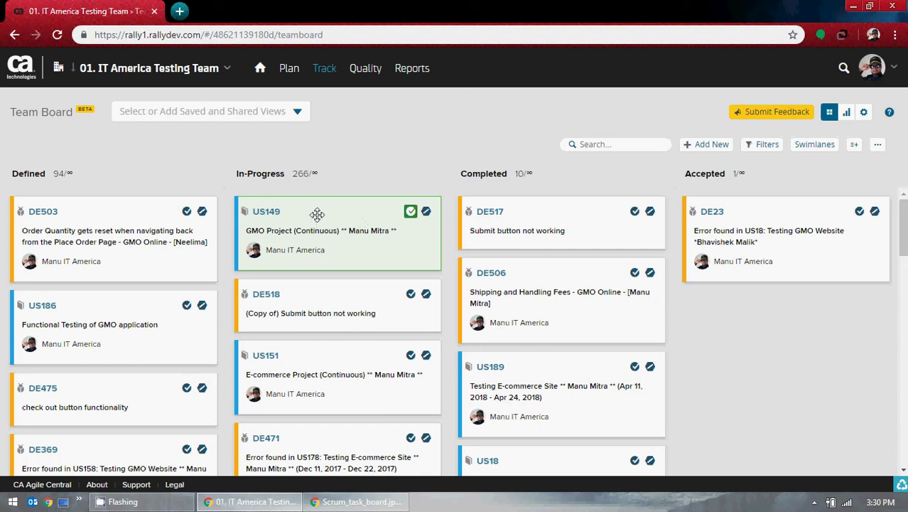
Step: Try to move user story US149 from In-Progress to the Completed and Accepted columns
drag(318, 213, 555, 199)
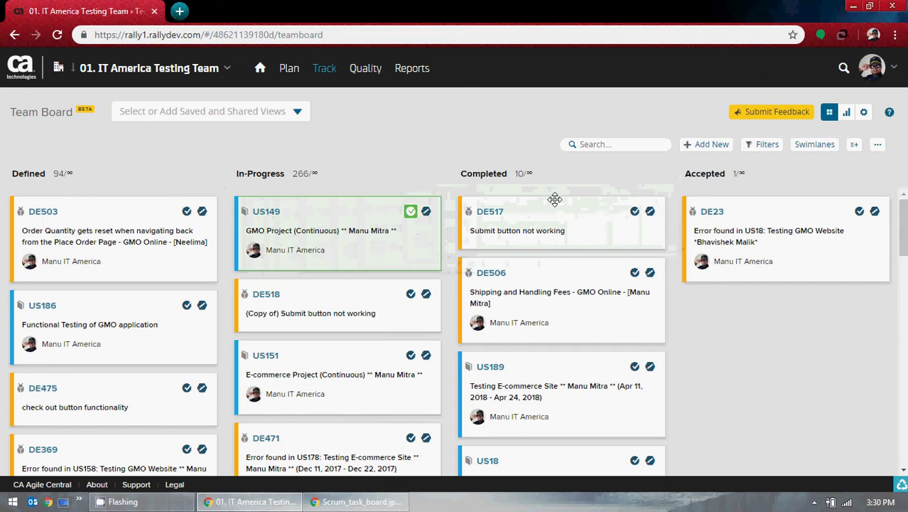
drag(354, 207, 601, 205)
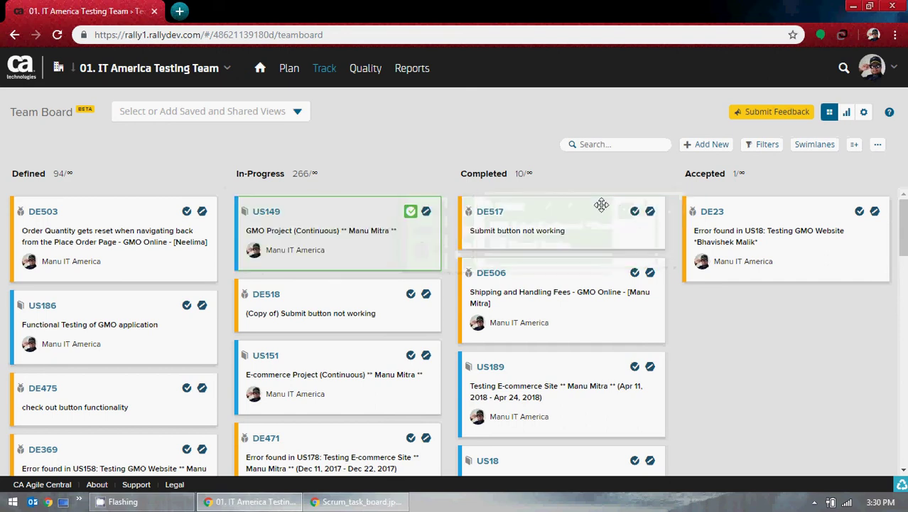
drag(355, 223, 594, 231)
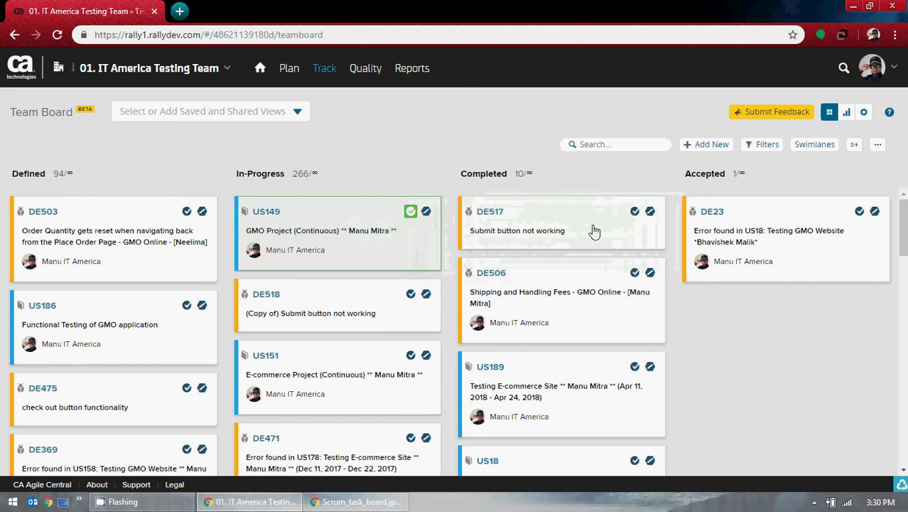
drag(301, 219, 773, 326)
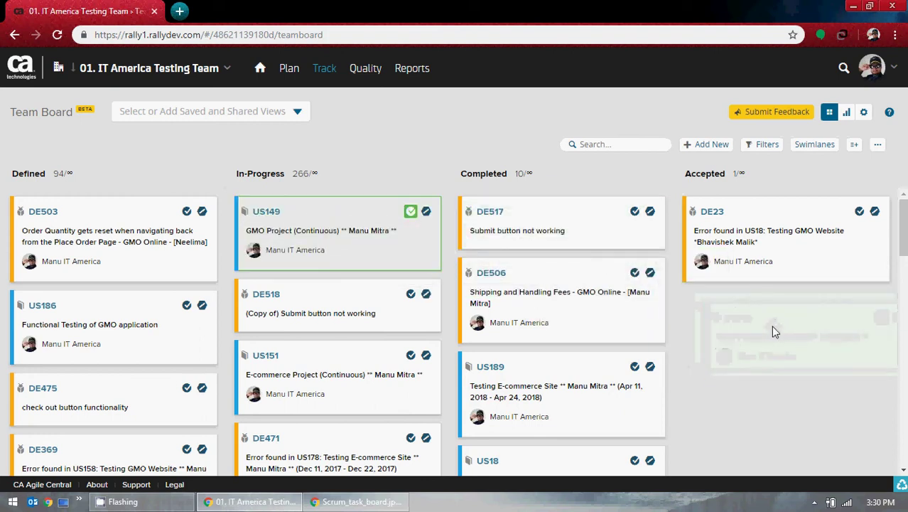
drag(773, 331, 772, 331)
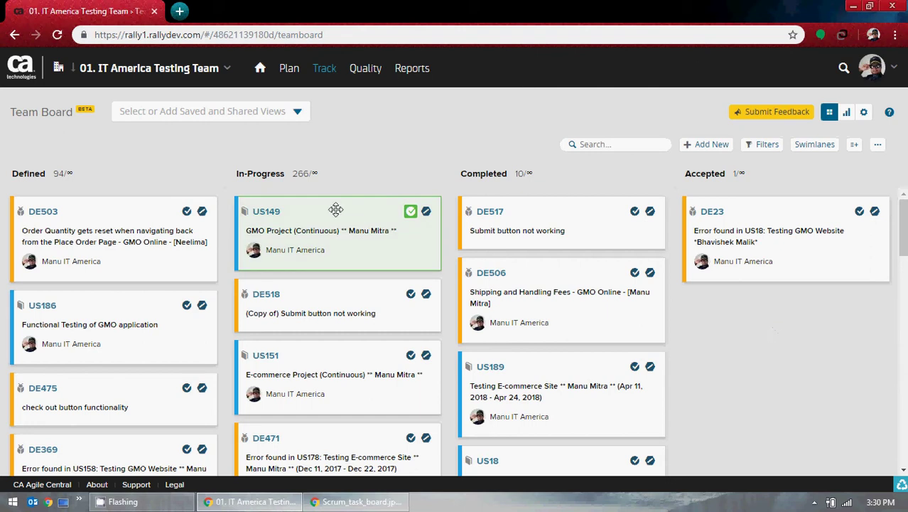
drag(336, 215, 569, 232)
mouse_move(262, 218)
drag(328, 217, 721, 303)
Step: Open user story US149, examine its list of defects, and return to the Team Board
click(274, 214)
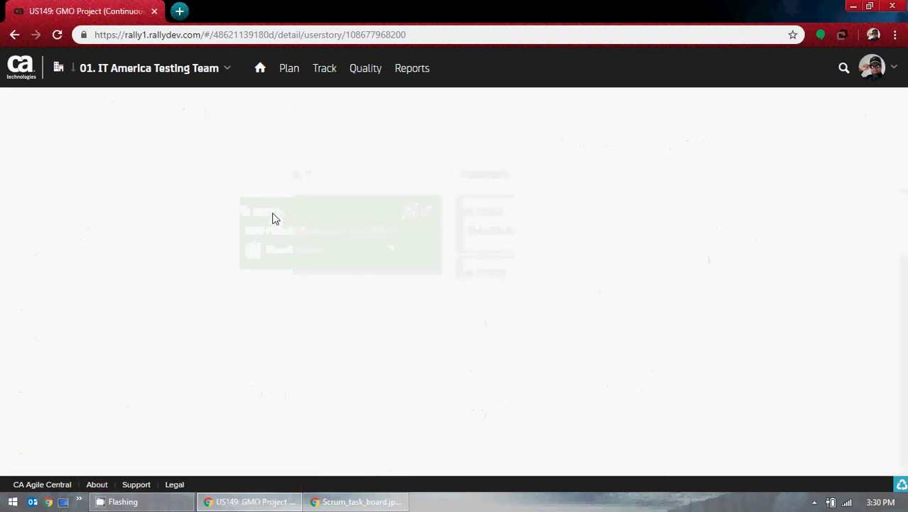
click(217, 142)
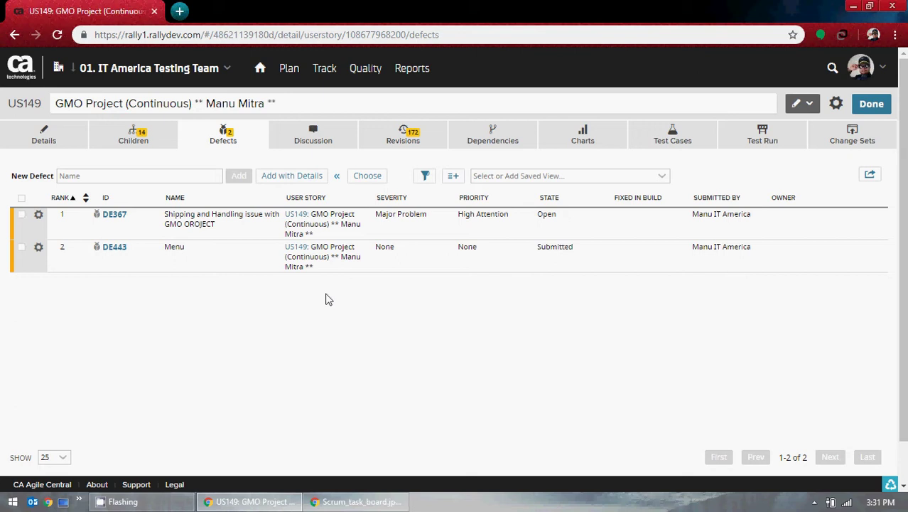
click(15, 35)
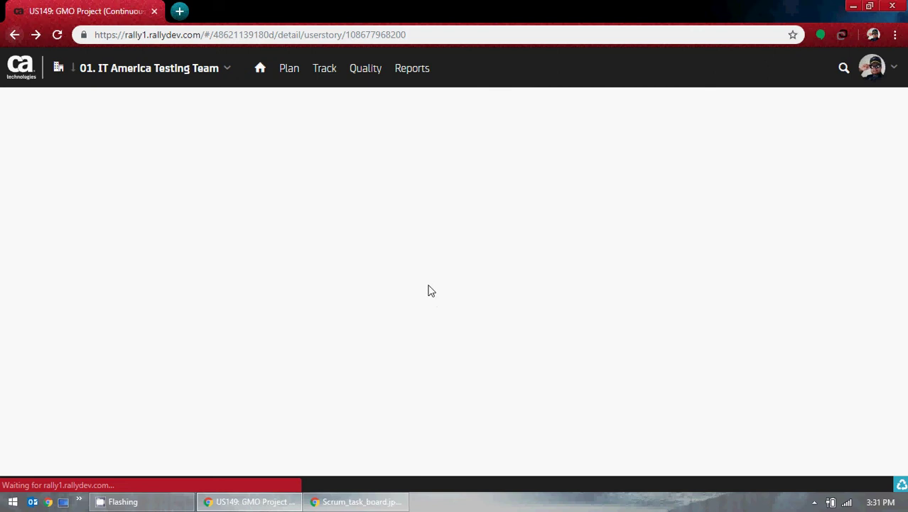
click(15, 35)
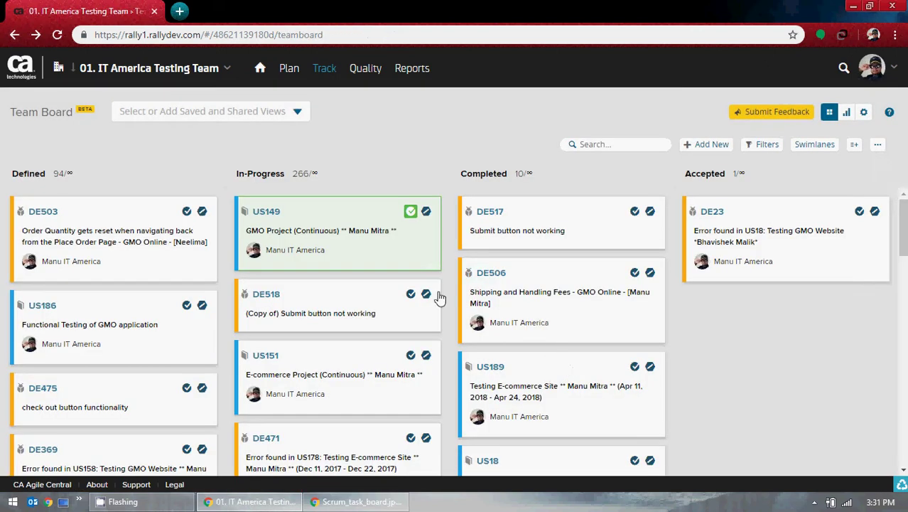
Step: Try once more to move user story US149 from In-Progress to Completed
drag(363, 242, 646, 225)
scroll(513, 331, down, 2)
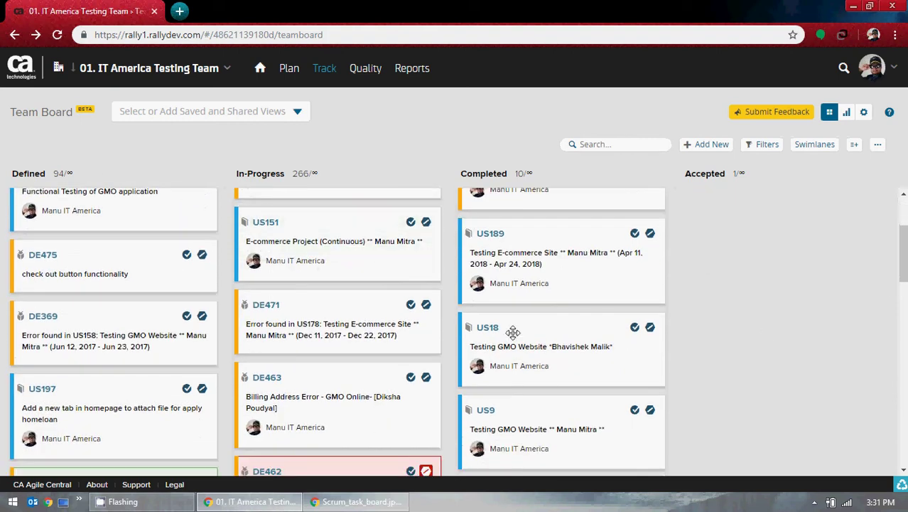
scroll(347, 315, up, 2)
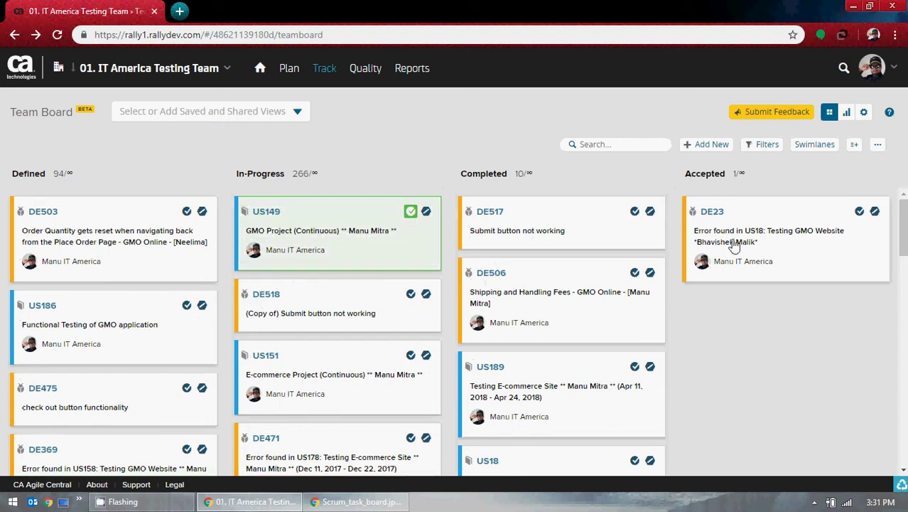
Step: Move the blocked defect DE462 from In-Progress to the Completed column
scroll(426, 298, down, 3)
scroll(232, 296, up, 3)
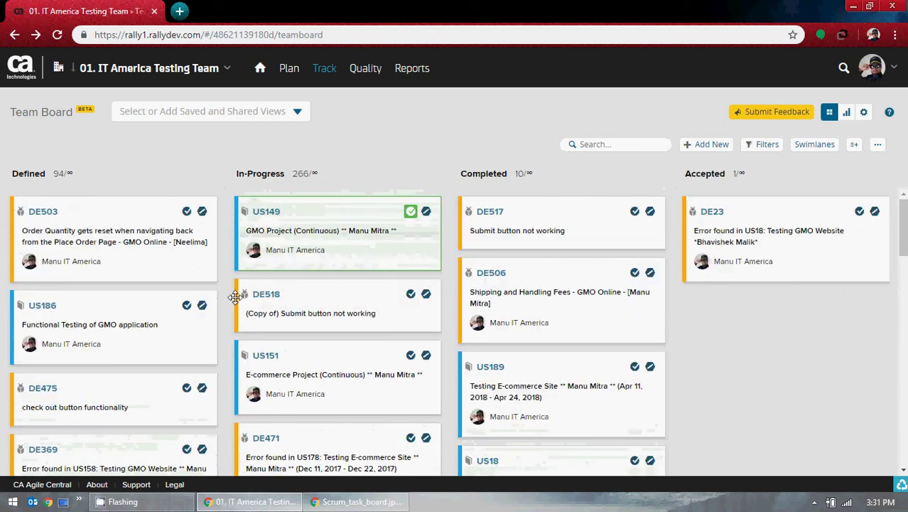
scroll(234, 297, down, 2)
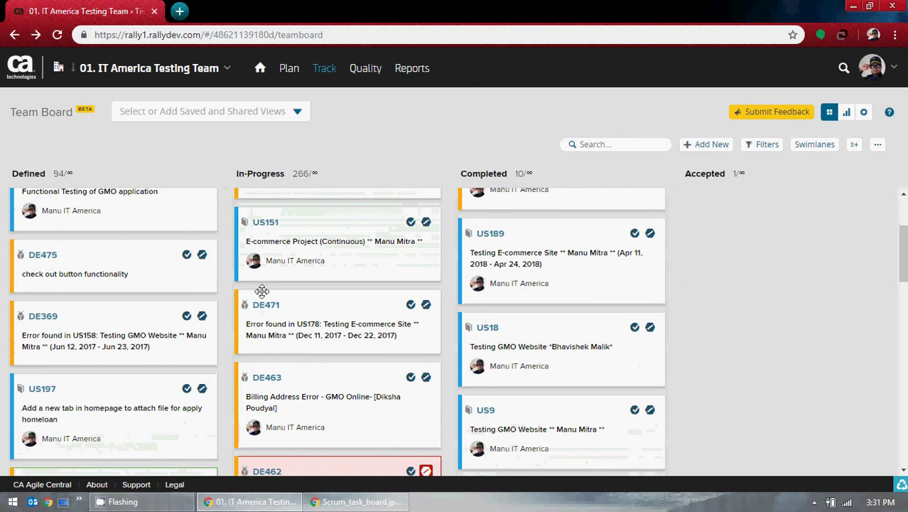
scroll(260, 290, down, 2)
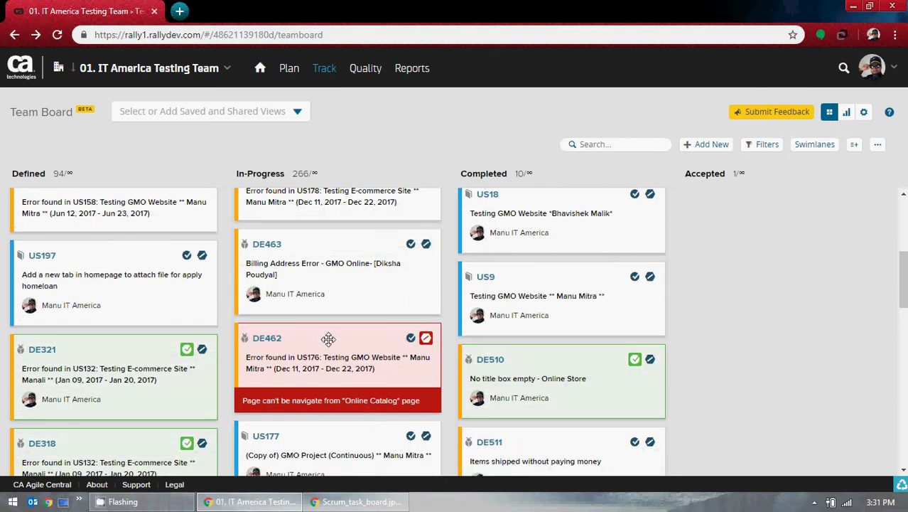
drag(412, 342, 543, 356)
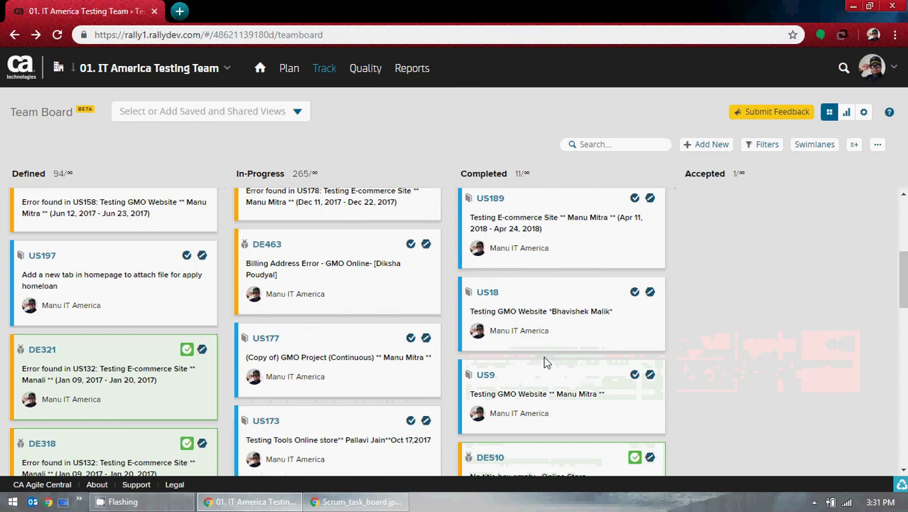
Step: Examine the cards in the Completed column of the Team Board and the item count of the Defined column
scroll(546, 361, down, 5)
scroll(548, 366, down, 10)
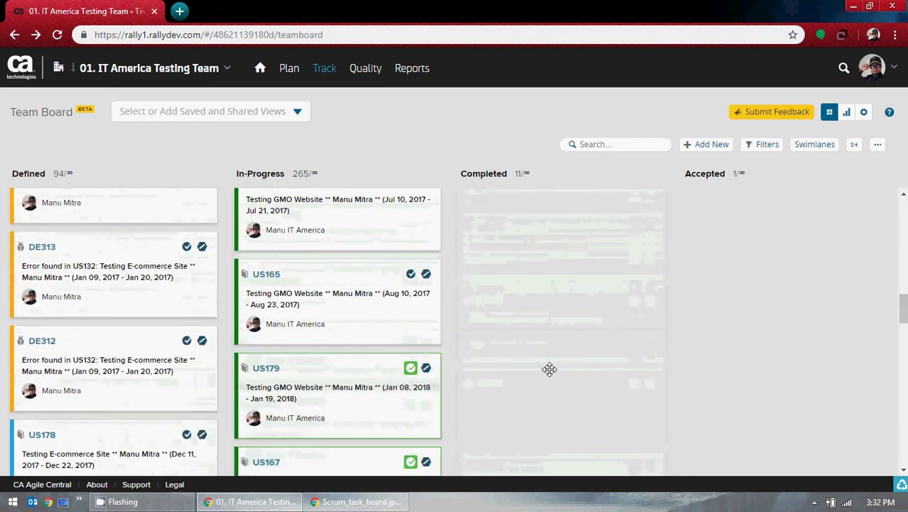
scroll(548, 367, up, 3)
scroll(549, 367, up, 5)
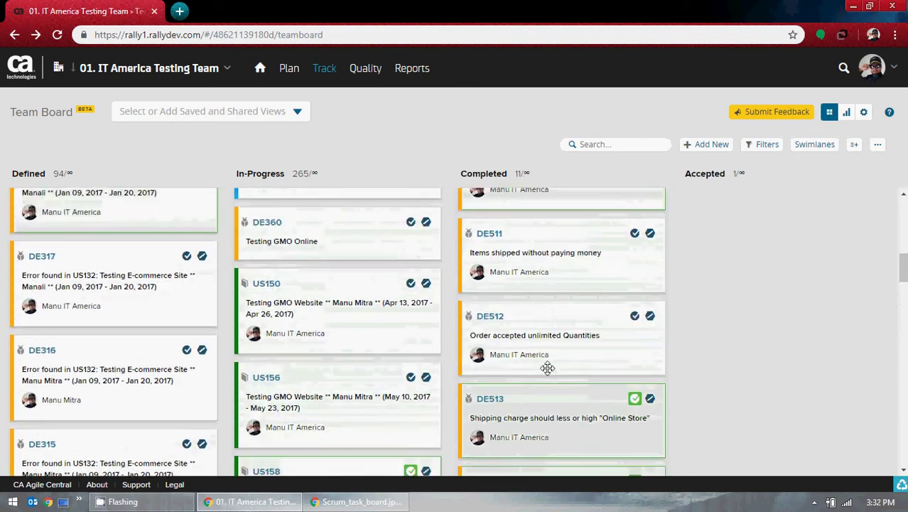
scroll(547, 366, down, 1)
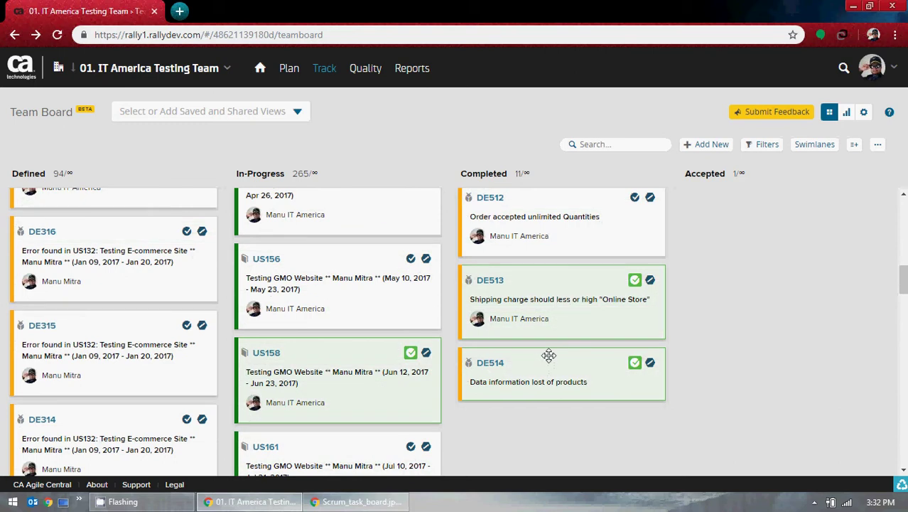
scroll(549, 356, down, 10)
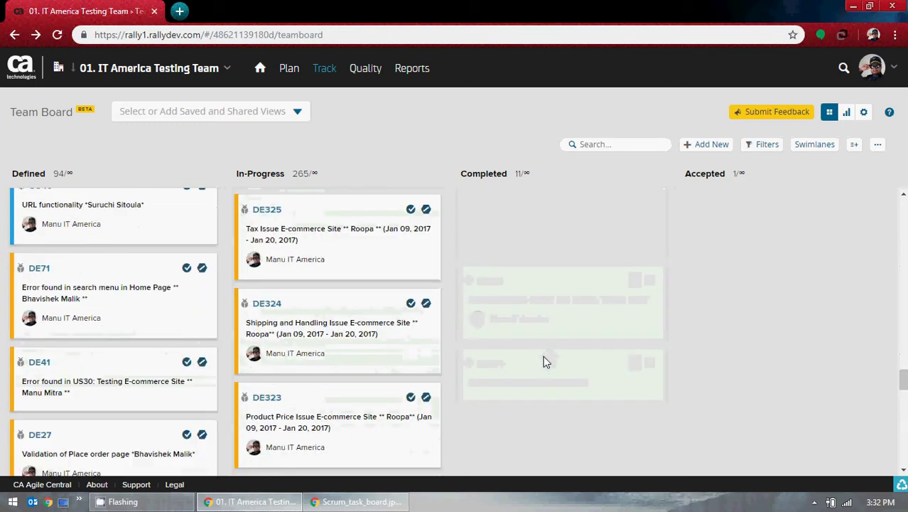
scroll(543, 362, up, 5)
scroll(543, 359, down, 10)
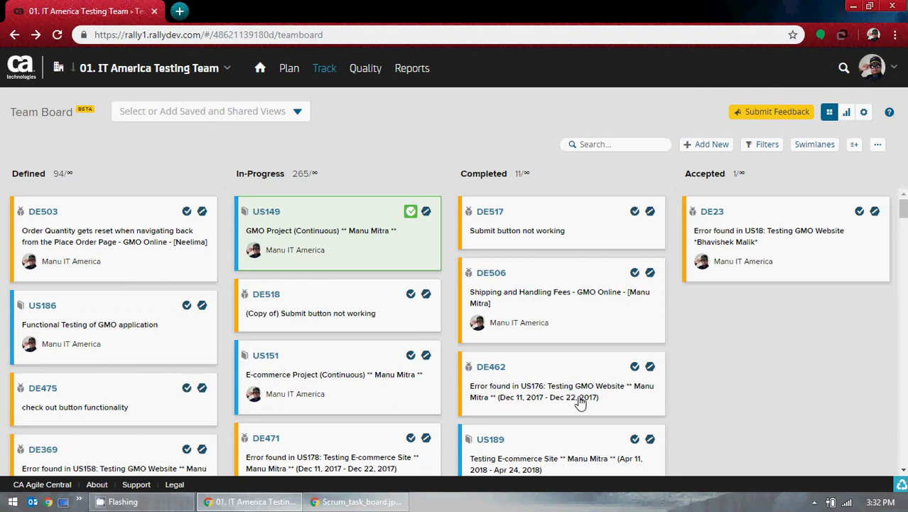
drag(53, 173, 64, 173)
Step: Switch to the 02. IT America Developer Team project to view its Team Board
click(226, 68)
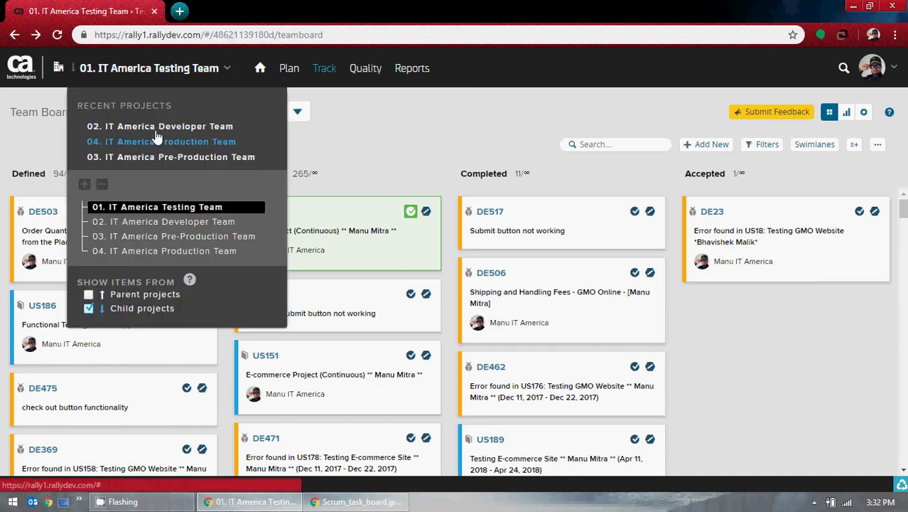
click(160, 126)
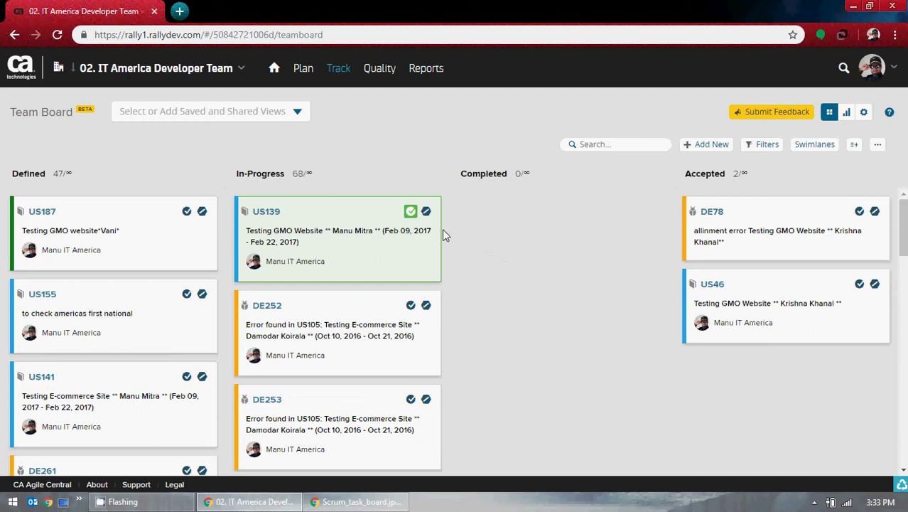
Step: Try out the Team Board feedback form with the rating 0 Extremely Dissatisfied and cancel it without sending
click(770, 115)
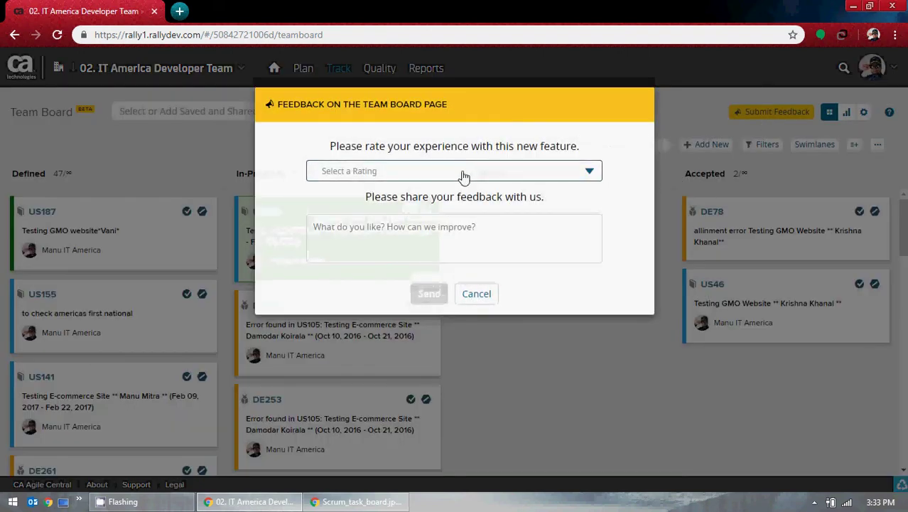
click(414, 235)
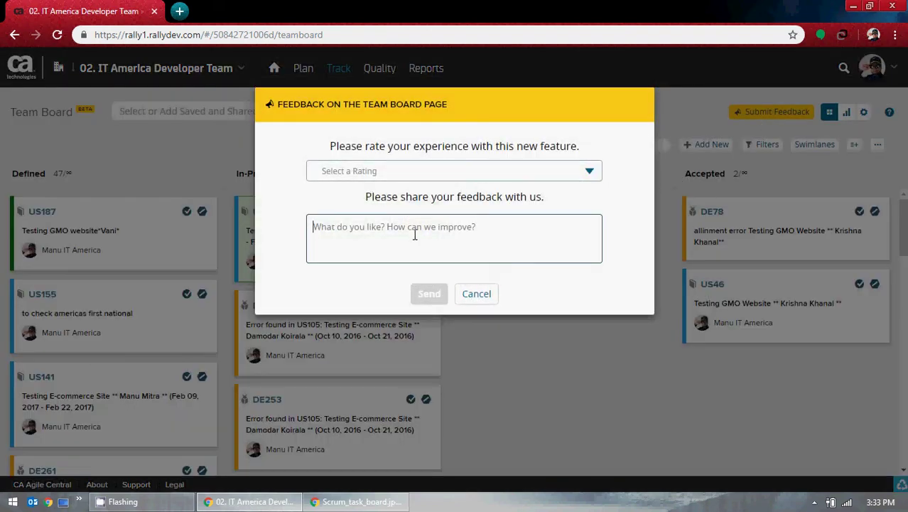
click(591, 172)
scroll(505, 285, down, 2)
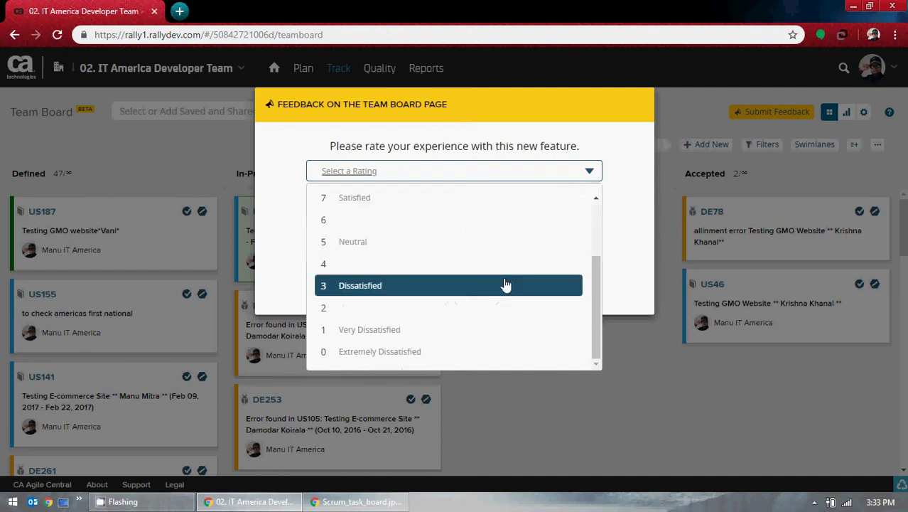
click(419, 353)
click(430, 249)
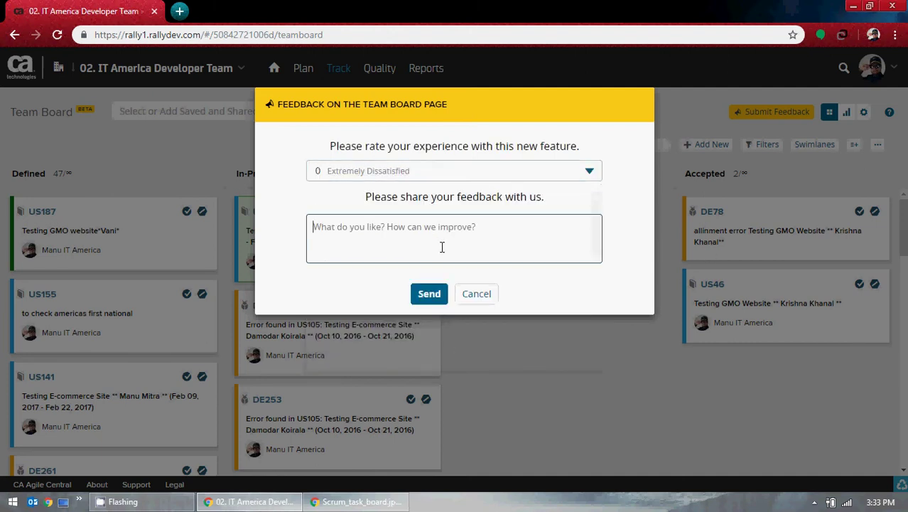
click(476, 302)
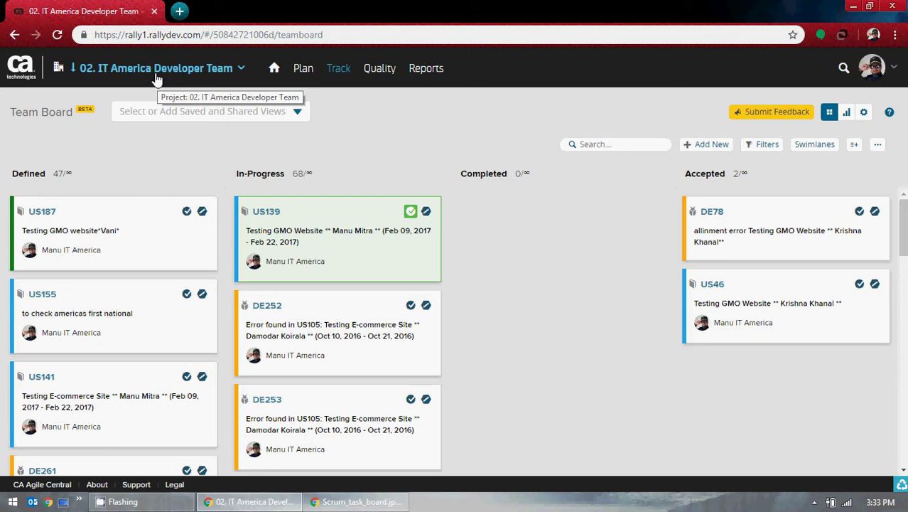
Step: View the Team Board of the 04. IT America Production Team project and return to 01. IT America Testing Team
click(217, 69)
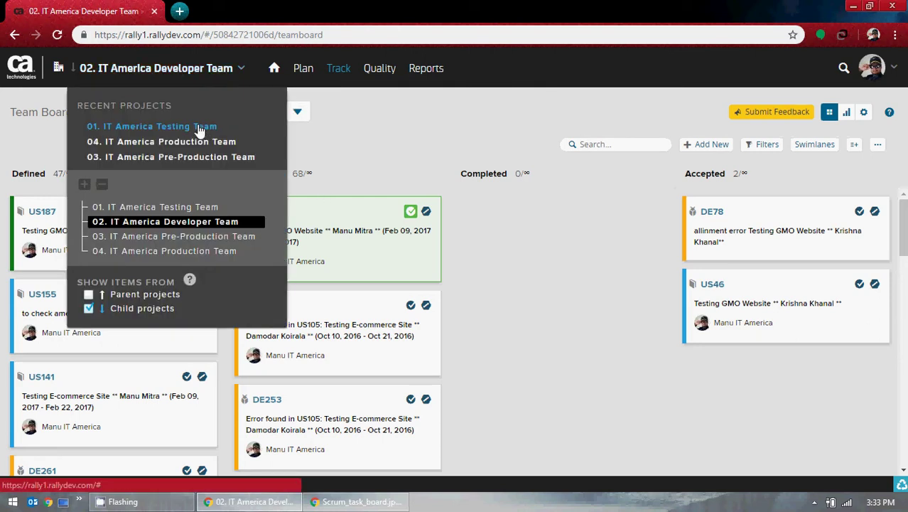
click(193, 142)
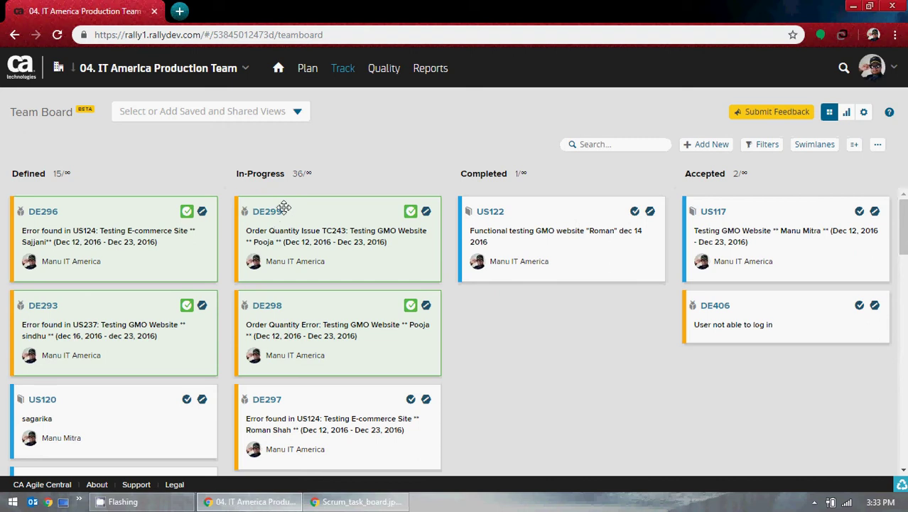
click(171, 69)
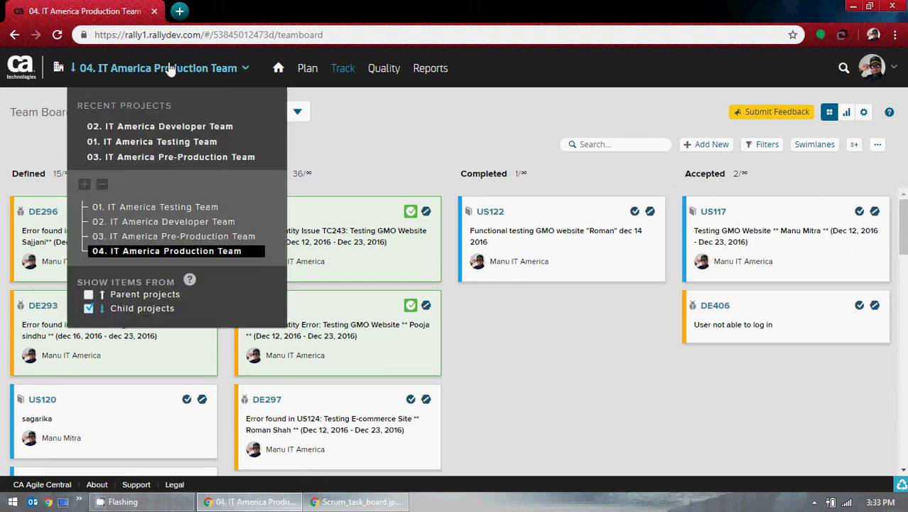
click(147, 208)
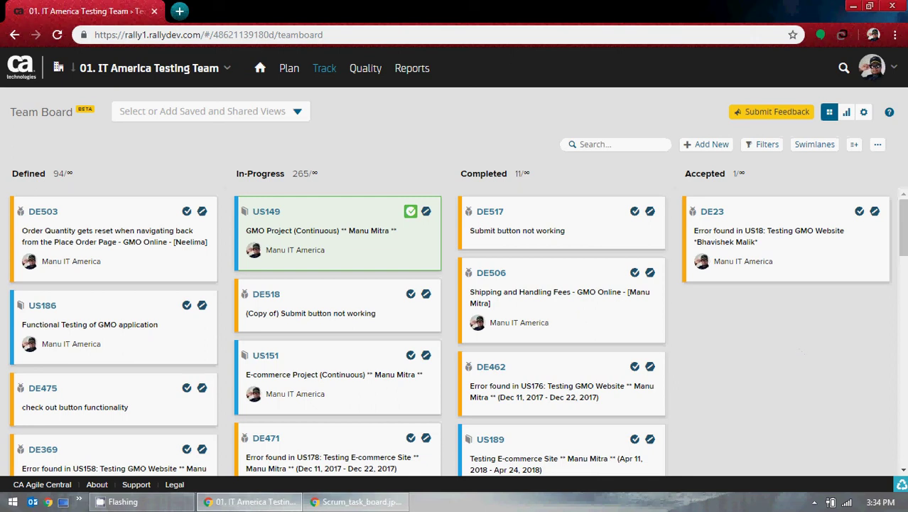
Step: Examine the In-Progress column's item count and look through its user stories and defects
drag(294, 173, 310, 173)
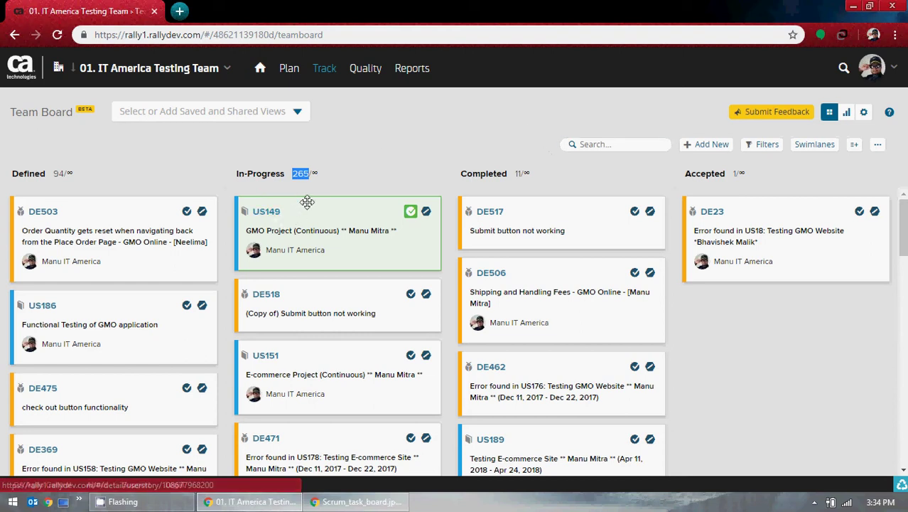
scroll(307, 215, down, 5)
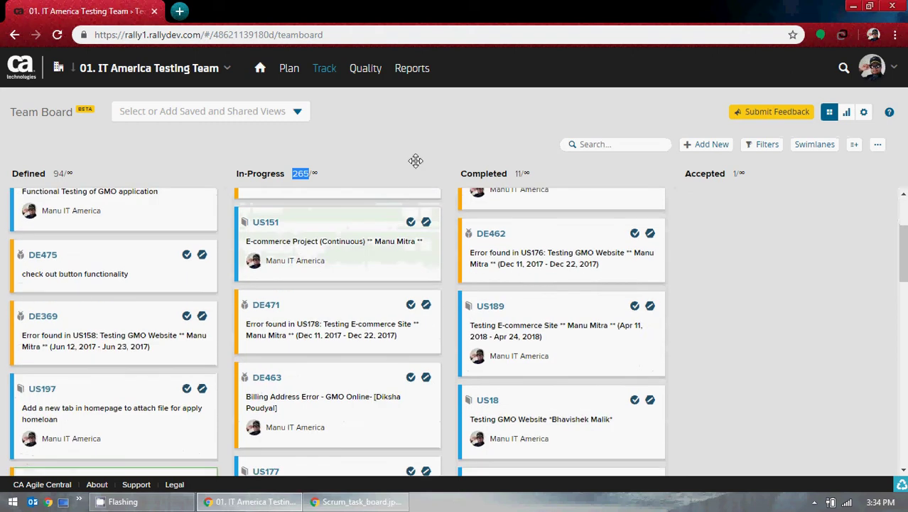
scroll(390, 305, down, 3)
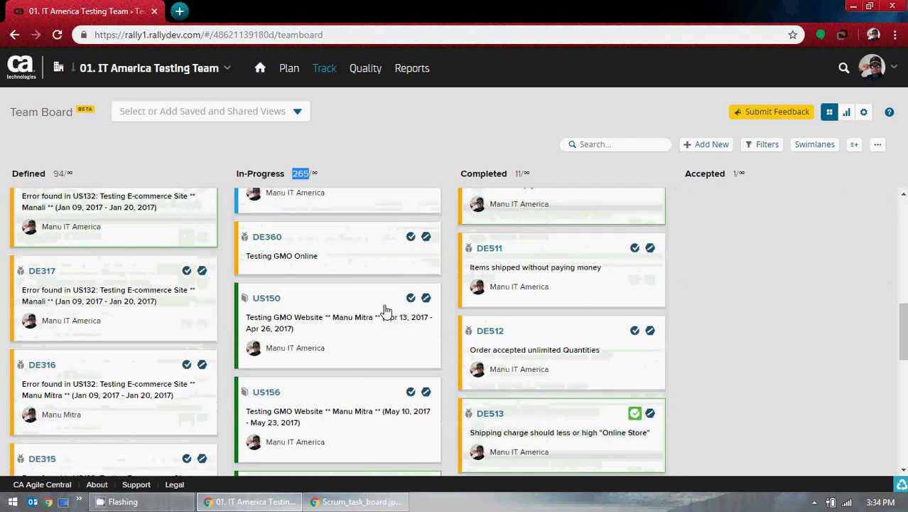
scroll(386, 311, down, 8)
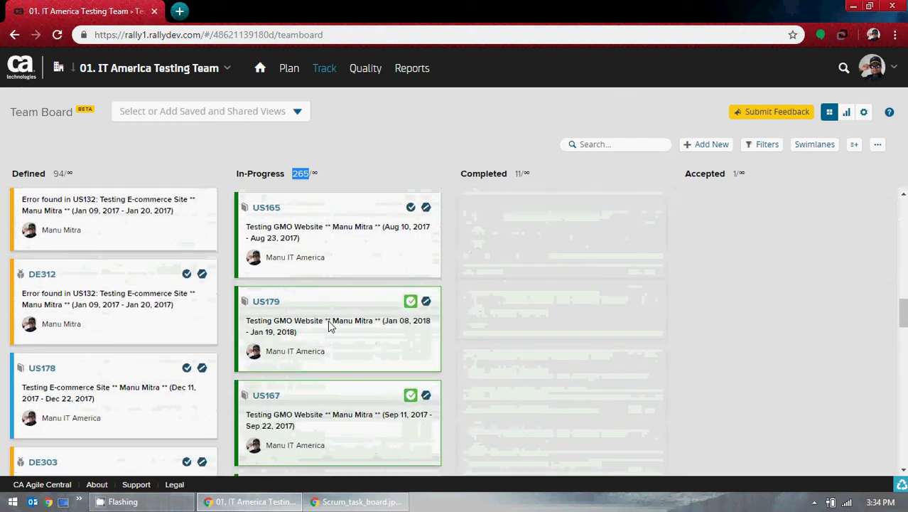
scroll(329, 326, down, 3)
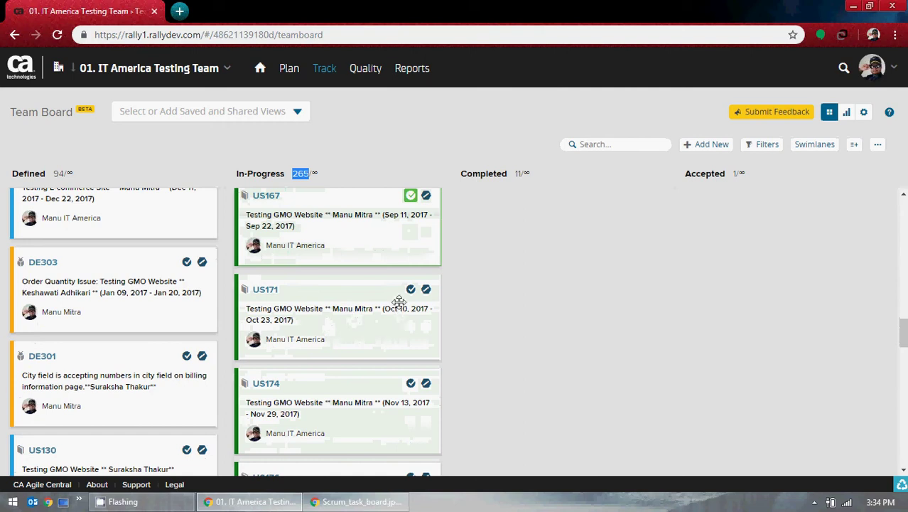
scroll(344, 323, up, 6)
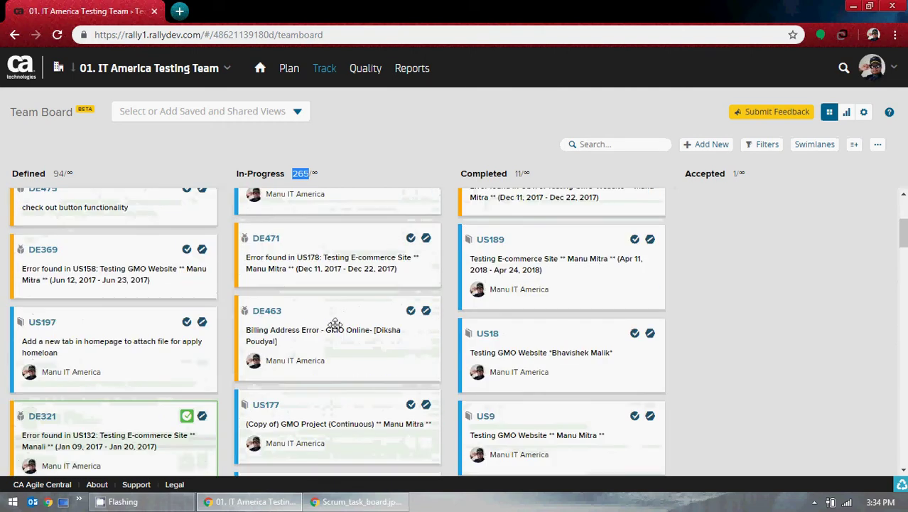
scroll(333, 324, up, 3)
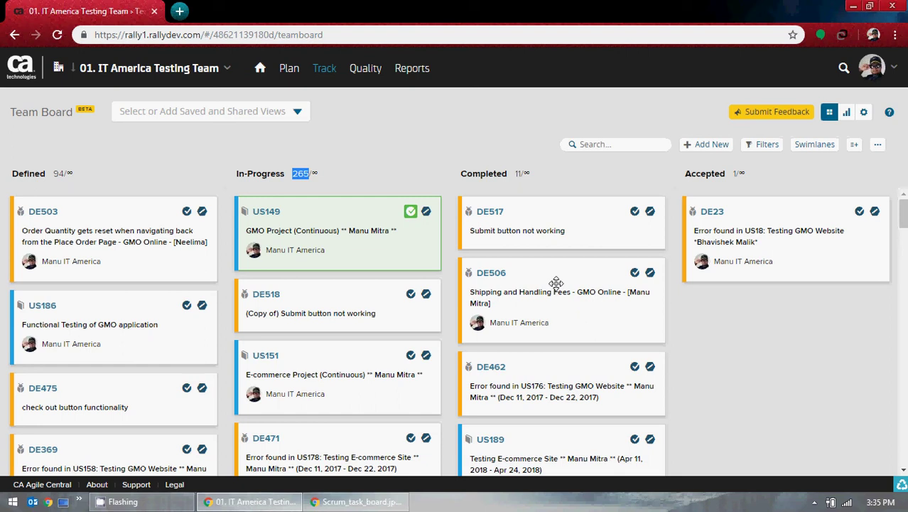
drag(297, 173, 312, 174)
scroll(362, 235, down, 10)
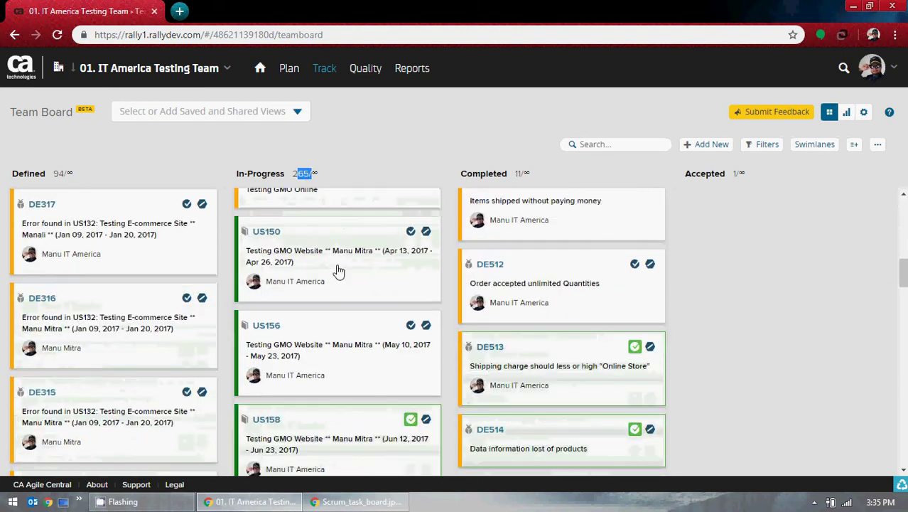
scroll(352, 251, down, 5)
scroll(580, 343, down, 10)
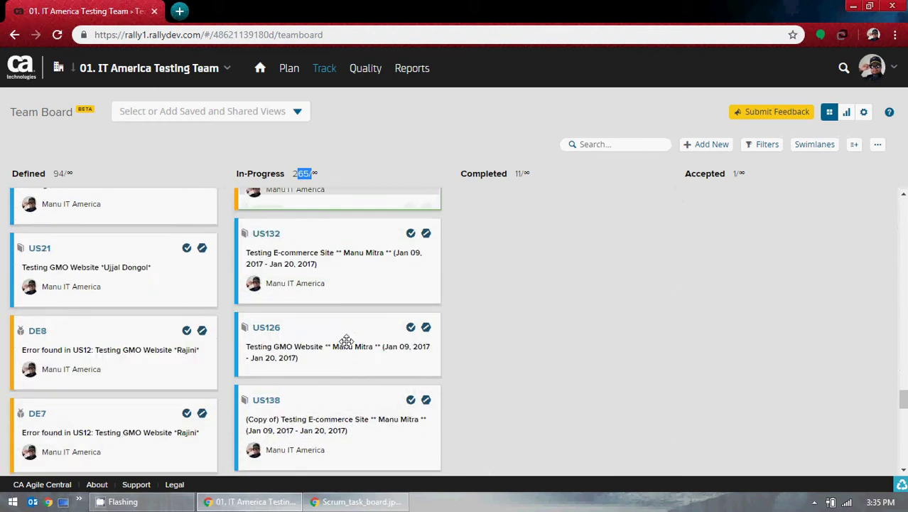
scroll(559, 310, up, 2)
scroll(556, 306, up, 10)
scroll(554, 309, up, 2)
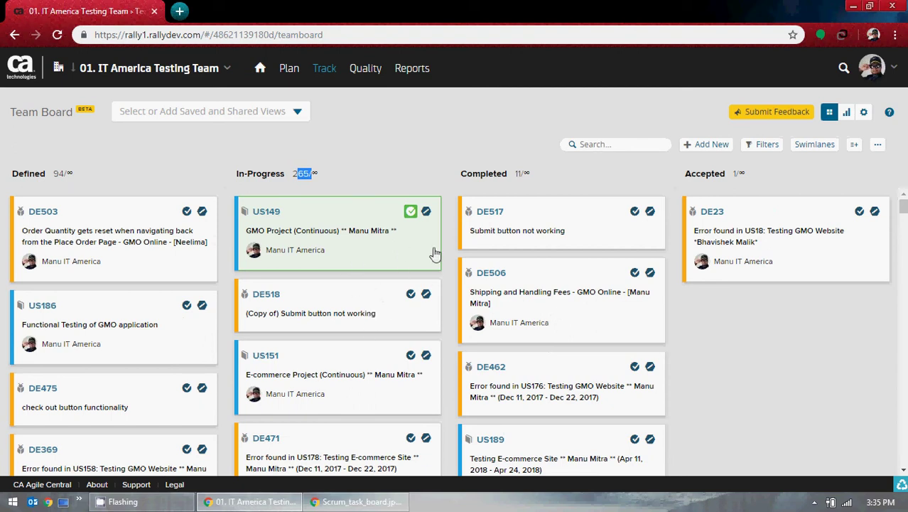
Step: View the Team Board's Cumulative Flow, Cycle Time and Throughput charts
click(850, 117)
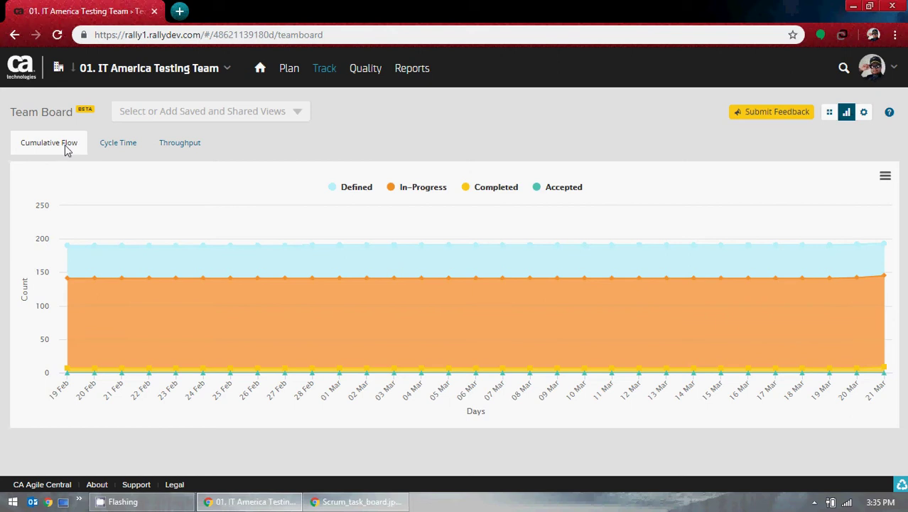
click(118, 145)
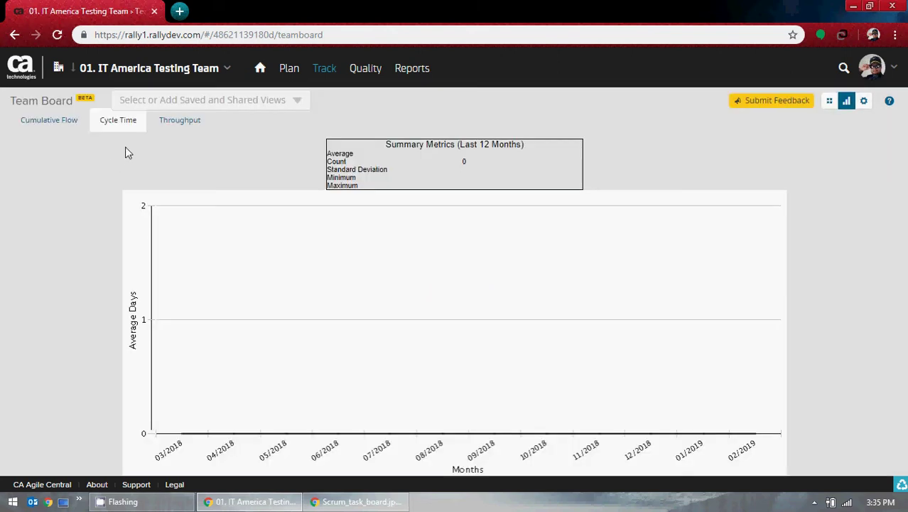
click(188, 123)
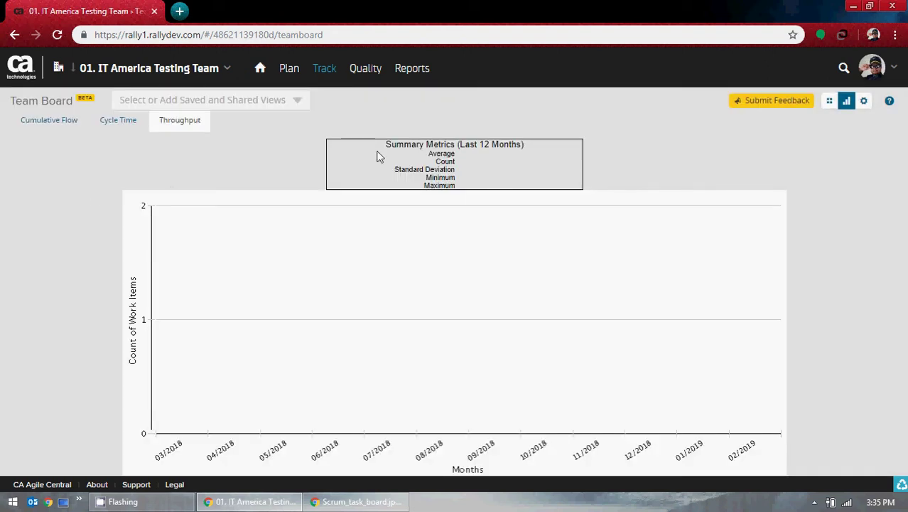
Step: View the Team Board's column settings and return to the card board
click(864, 101)
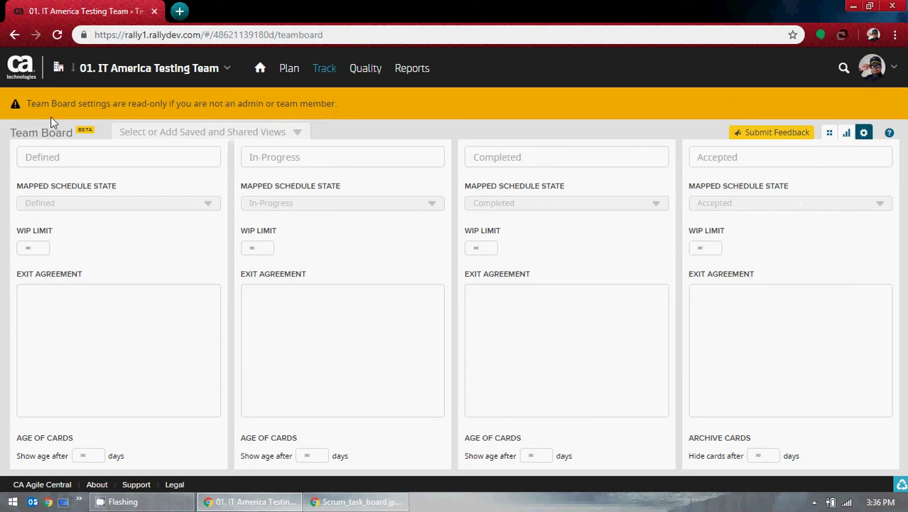
click(829, 134)
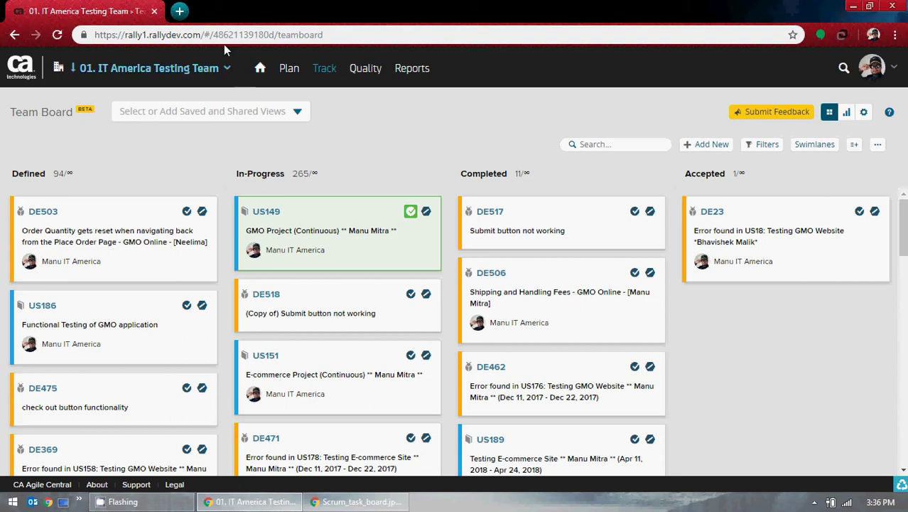
Step: Open the Release Status page of the Testing Team project
click(324, 71)
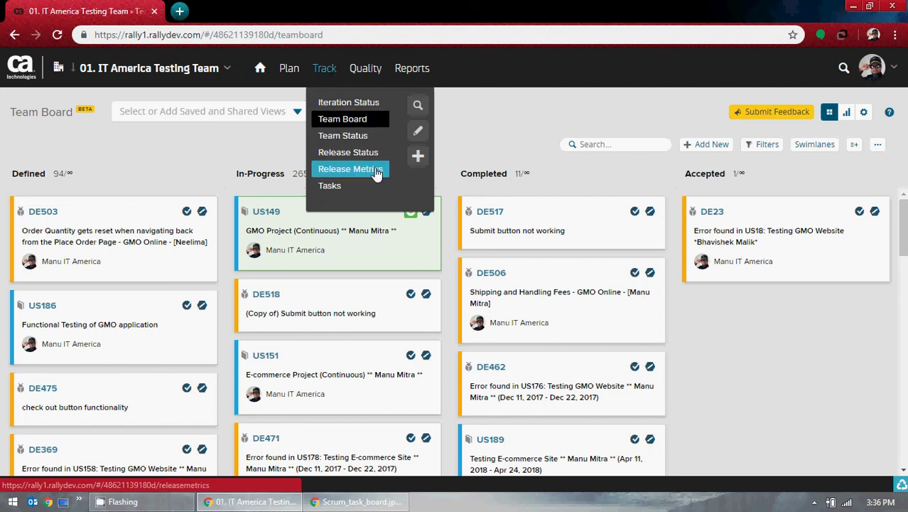
click(366, 69)
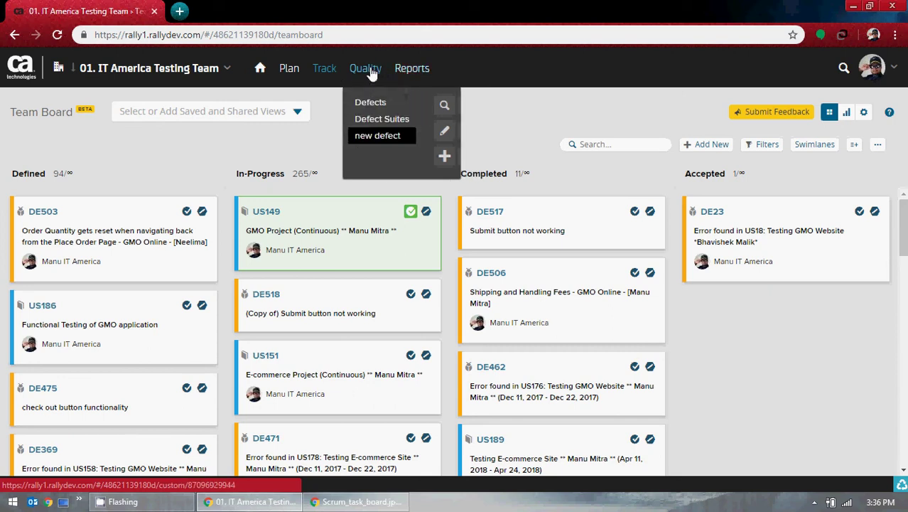
mouse_move(334, 73)
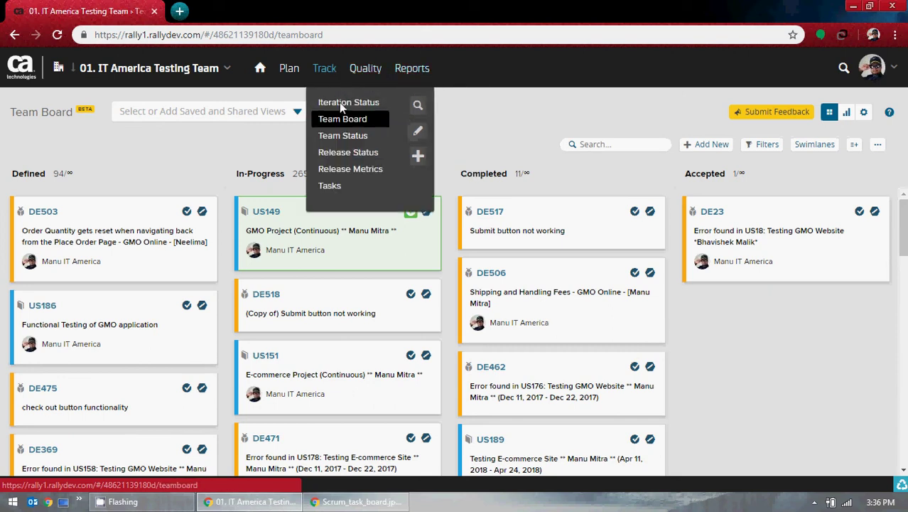
click(349, 162)
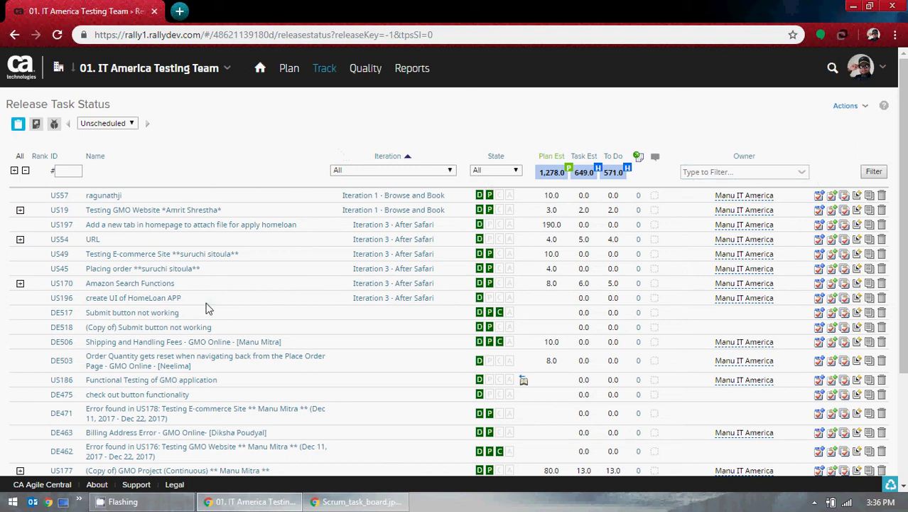
Step: Look through the unscheduled work items on the Release Task Status page and view its available actions
scroll(208, 308, down, 3)
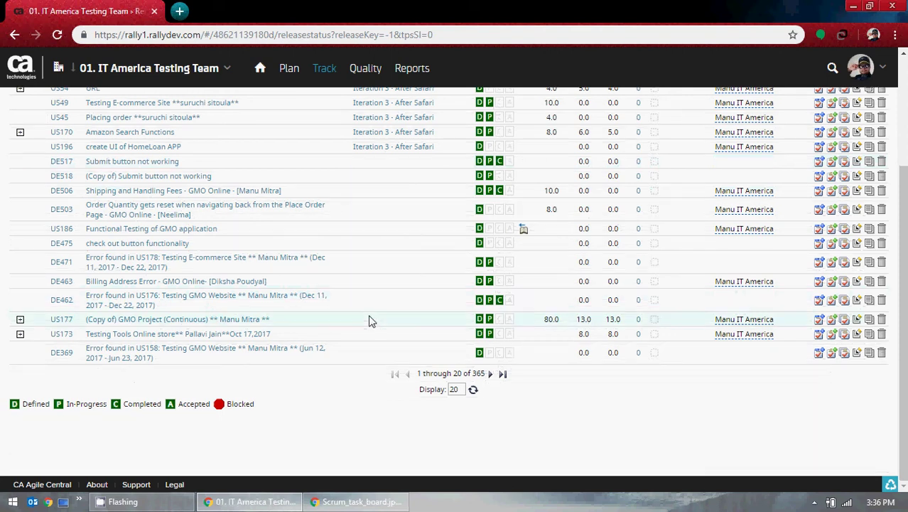
scroll(369, 320, up, 3)
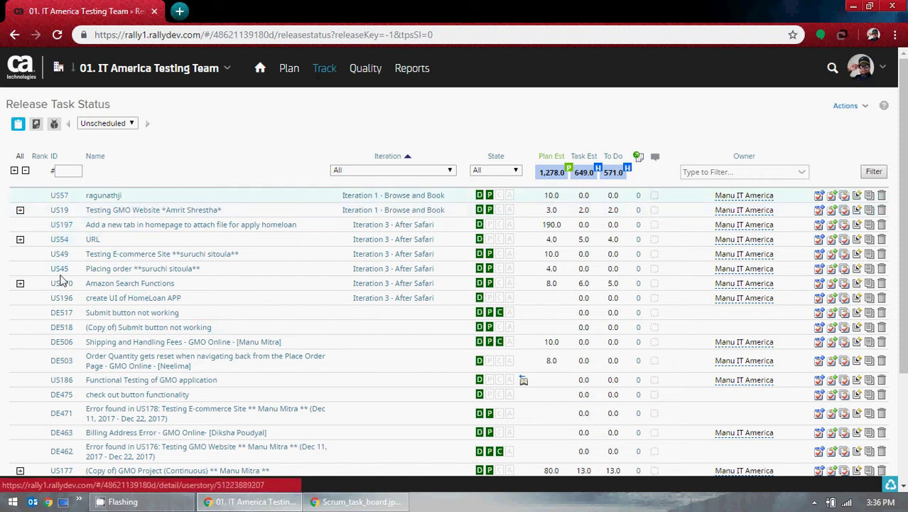
scroll(64, 396, down, 2)
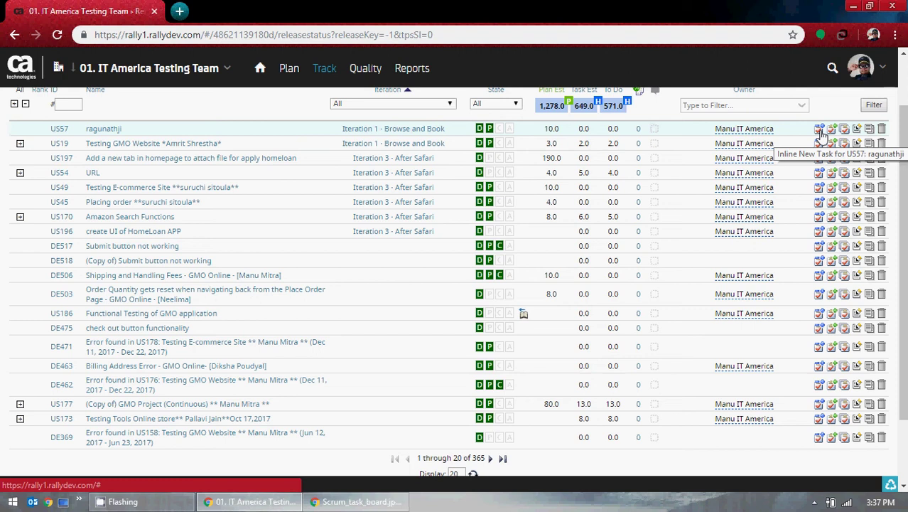
scroll(294, 244, up, 2)
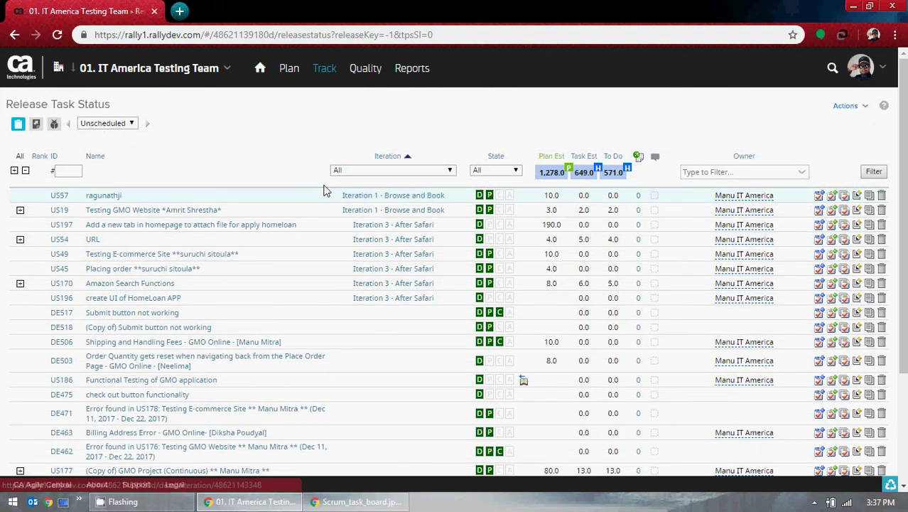
click(37, 125)
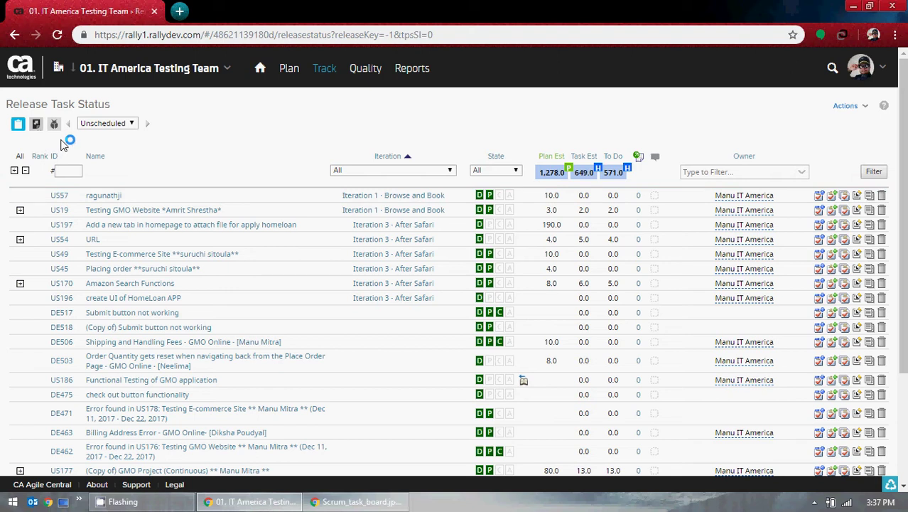
click(55, 125)
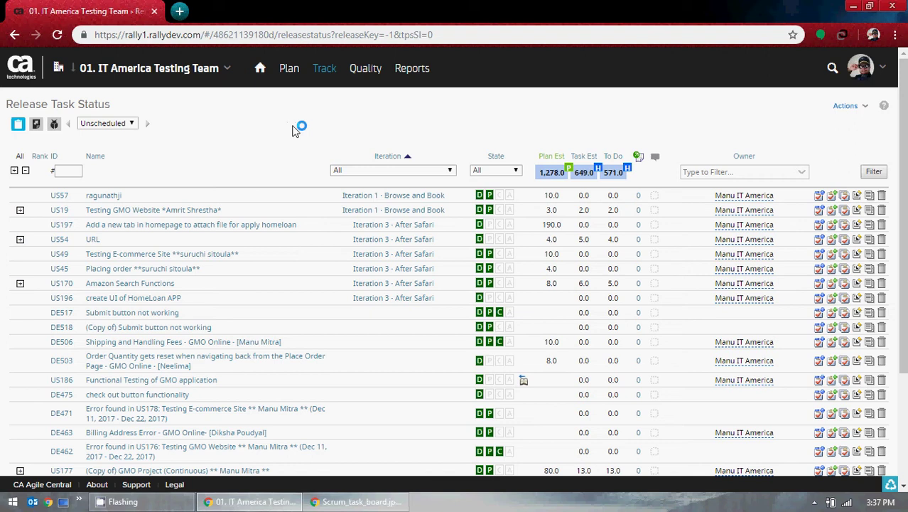
click(856, 107)
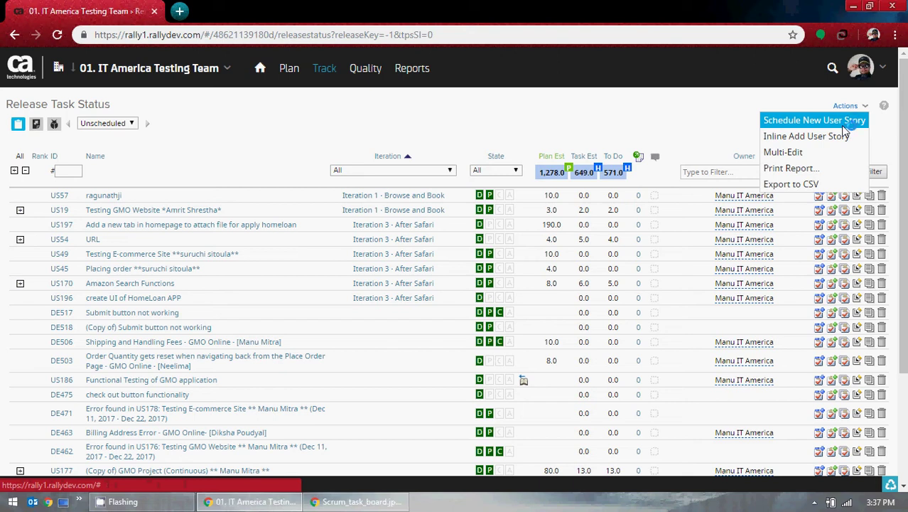
Step: Replace the stalled User Stories tab with a new browser tab and load rally1.rallydev.com in it
mouse_move(289, 69)
click(317, 120)
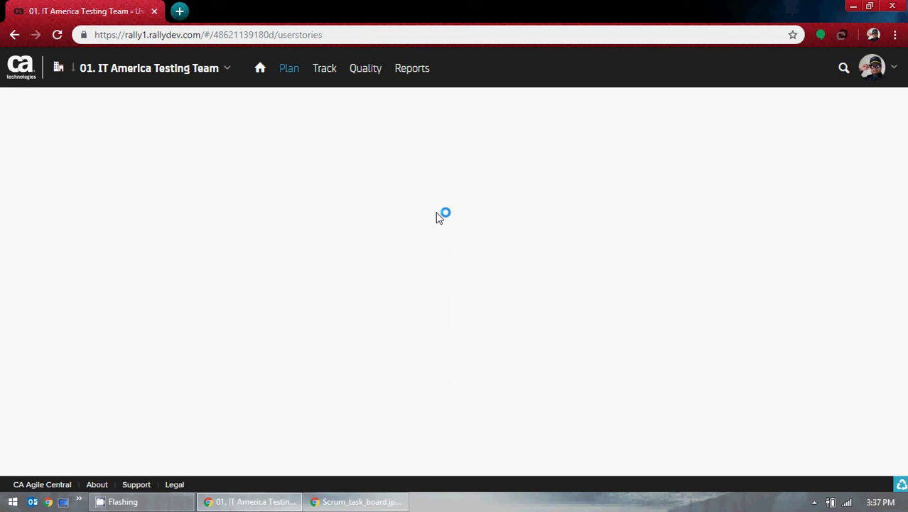
click(180, 10)
click(154, 11)
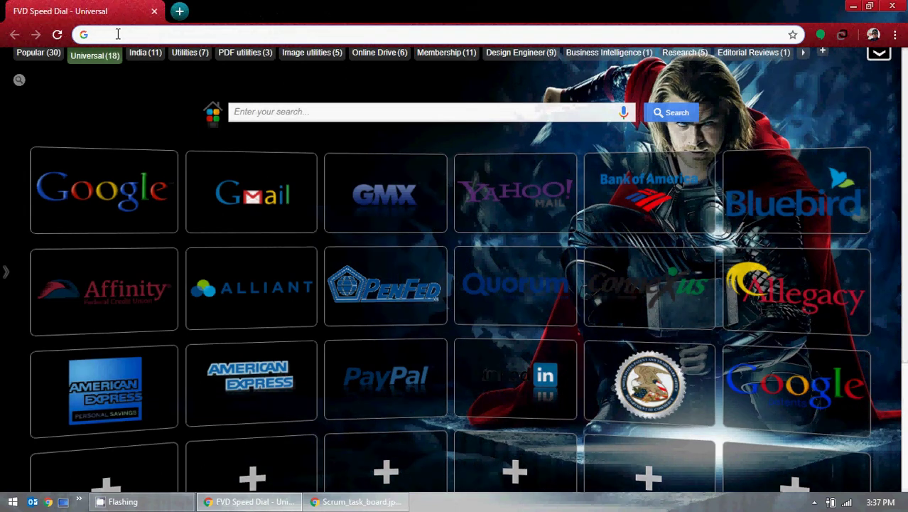
text(ra)
key(Right)
key(Return)
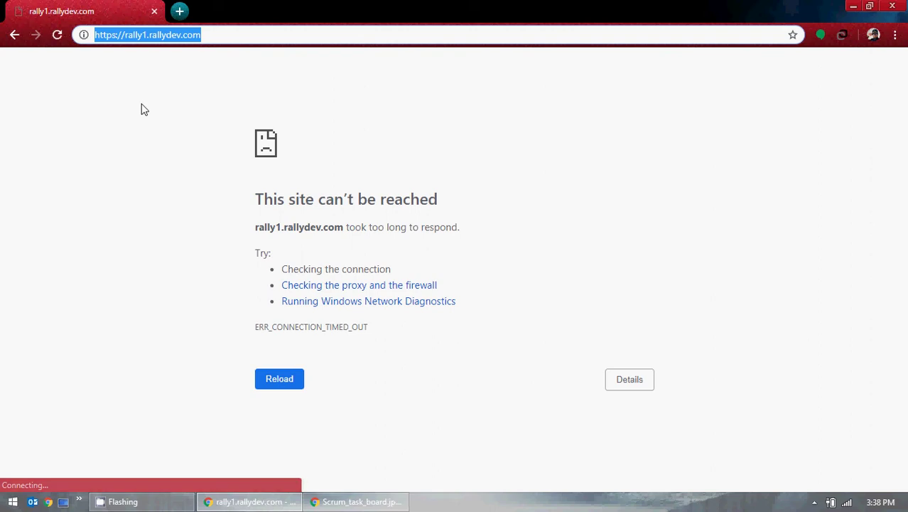
click(57, 35)
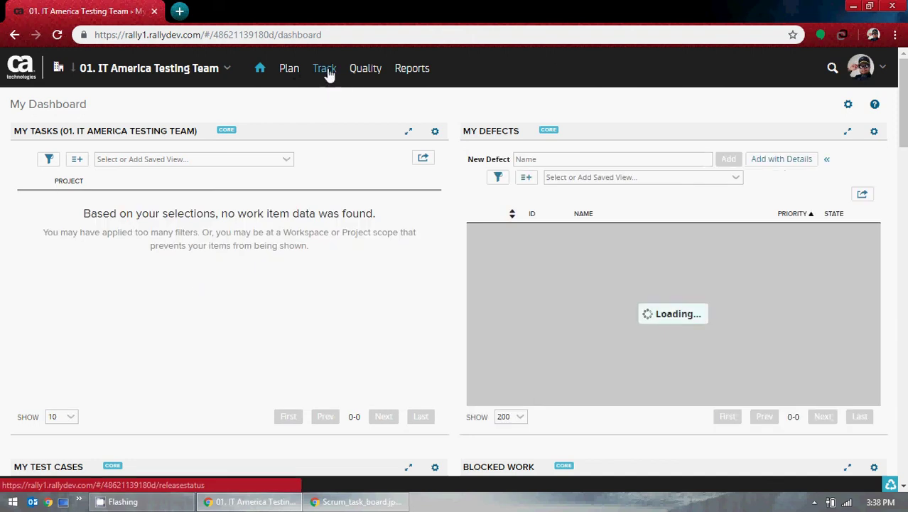
Step: Open the User Stories page of the Testing Team project
click(326, 71)
click(287, 71)
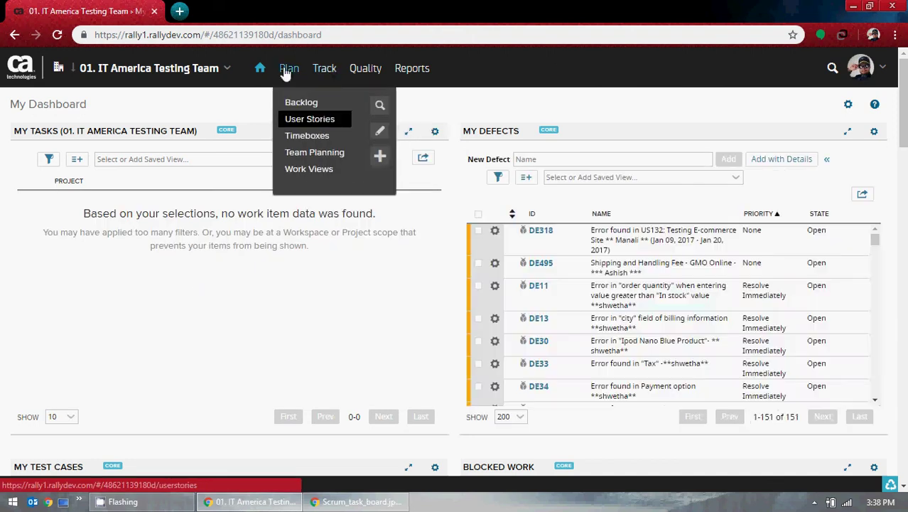
click(313, 118)
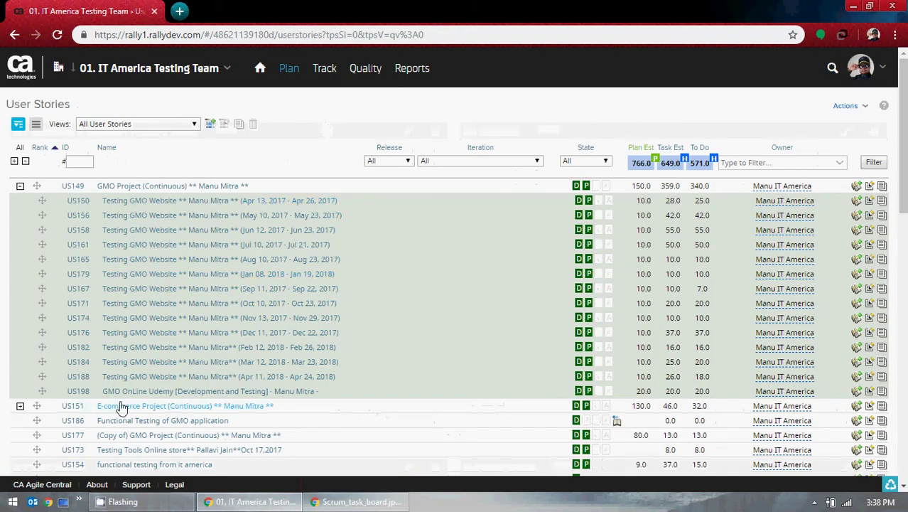
Step: View the tasks, defects and children of user story US198 and return to the story list
click(182, 396)
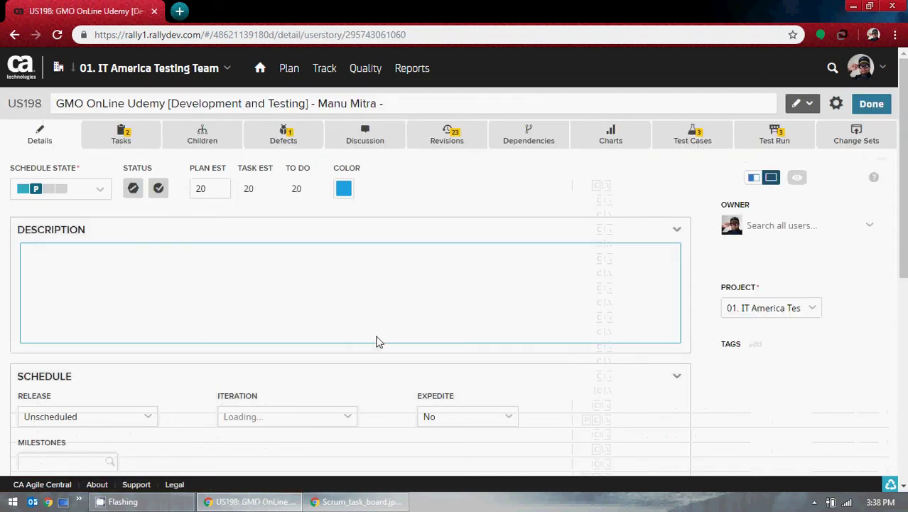
click(129, 145)
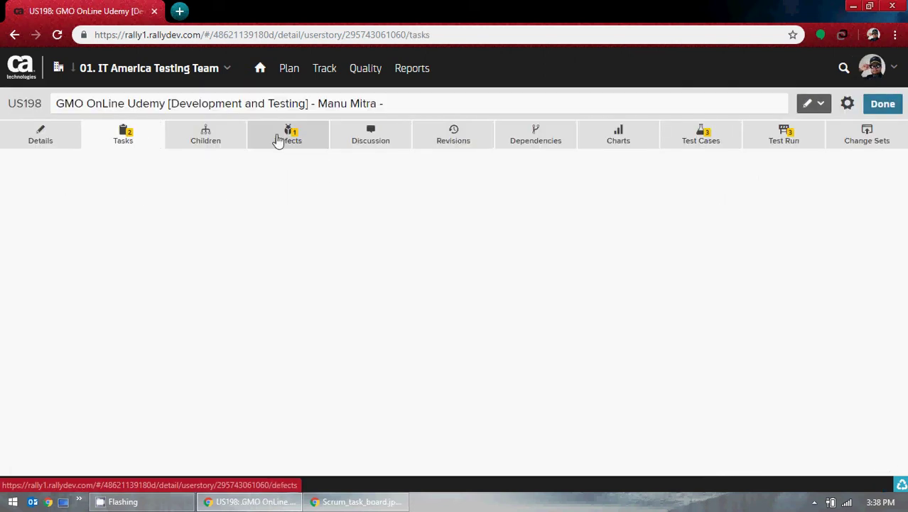
click(280, 140)
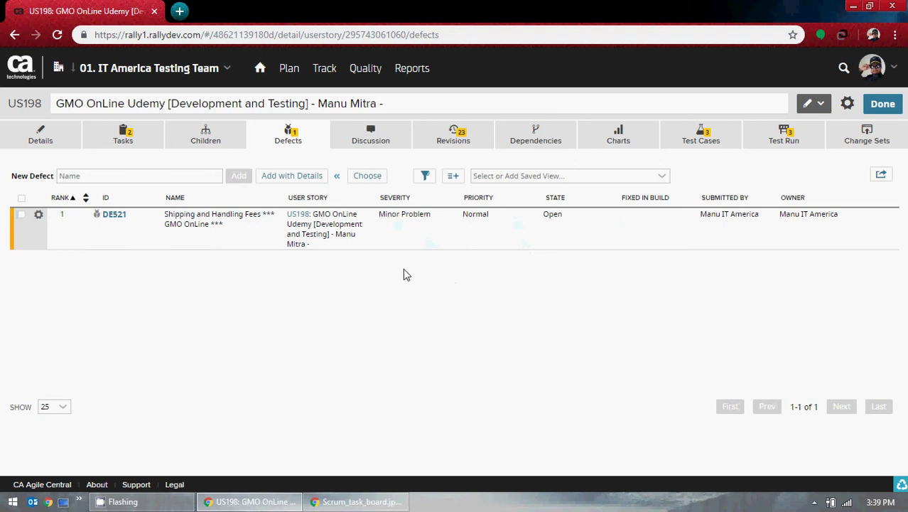
click(208, 140)
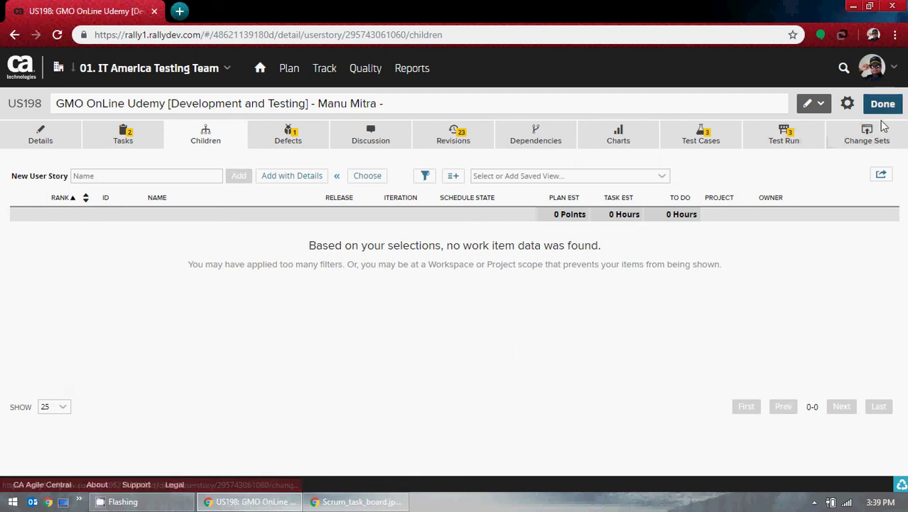
click(888, 106)
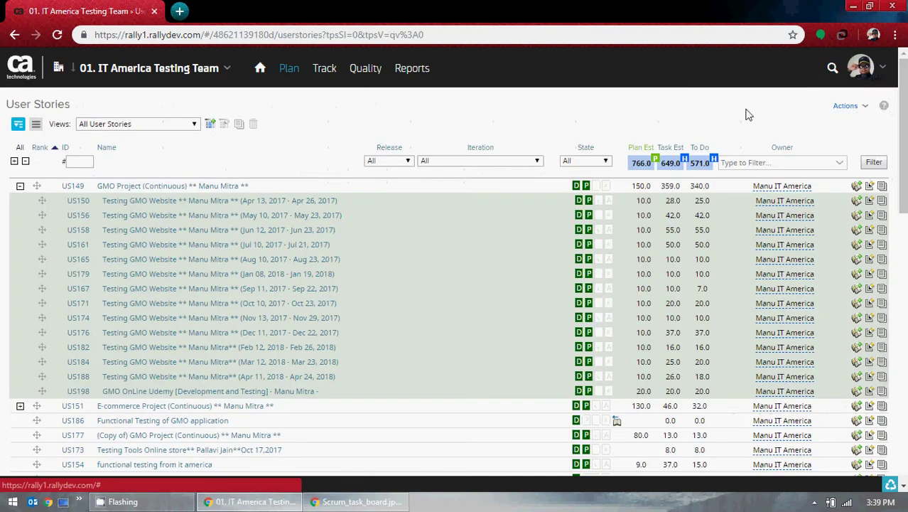
Step: View the child stories of US149, return to the story list and collapse US149 there
click(166, 187)
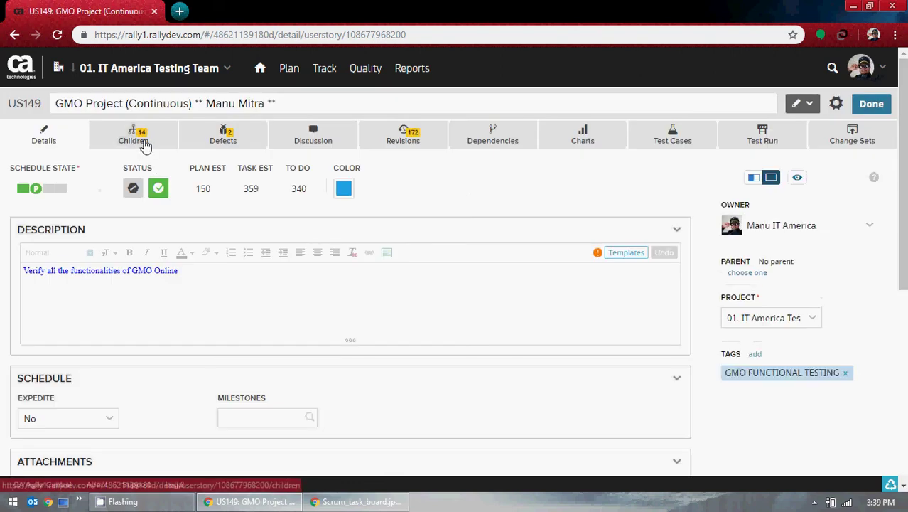
click(144, 145)
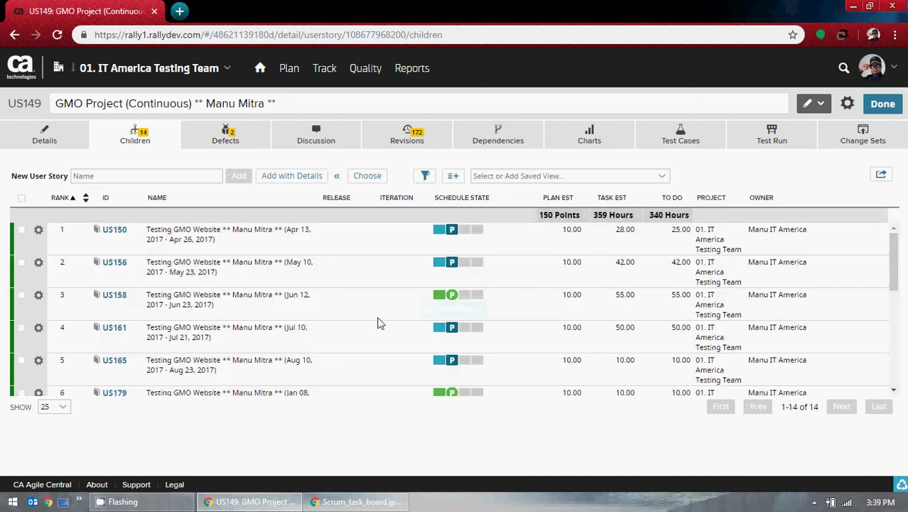
click(881, 104)
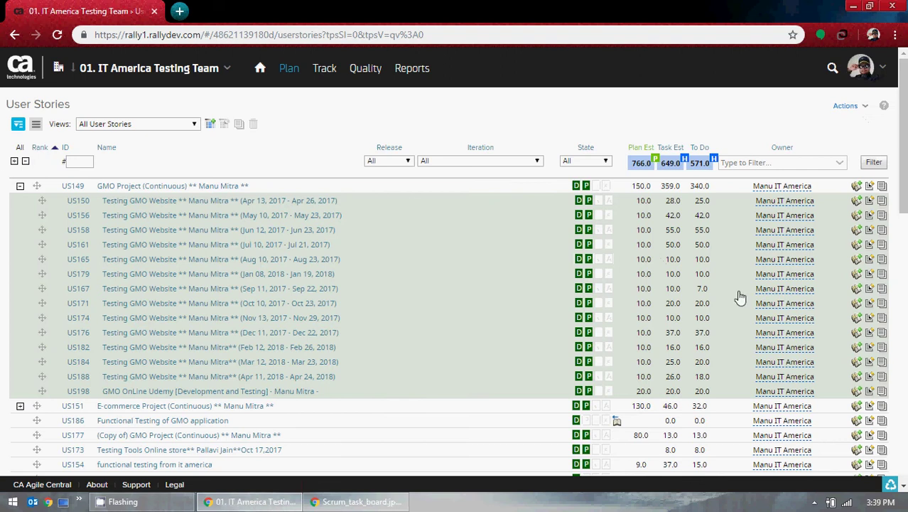
click(20, 185)
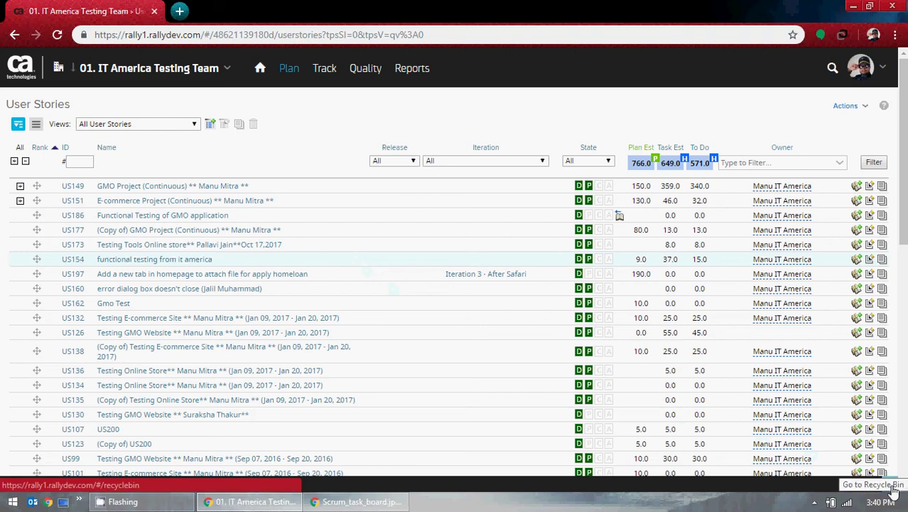
Step: Open the project's Recycle Bin and view the restore option of the deleted task TA310
click(853, 6)
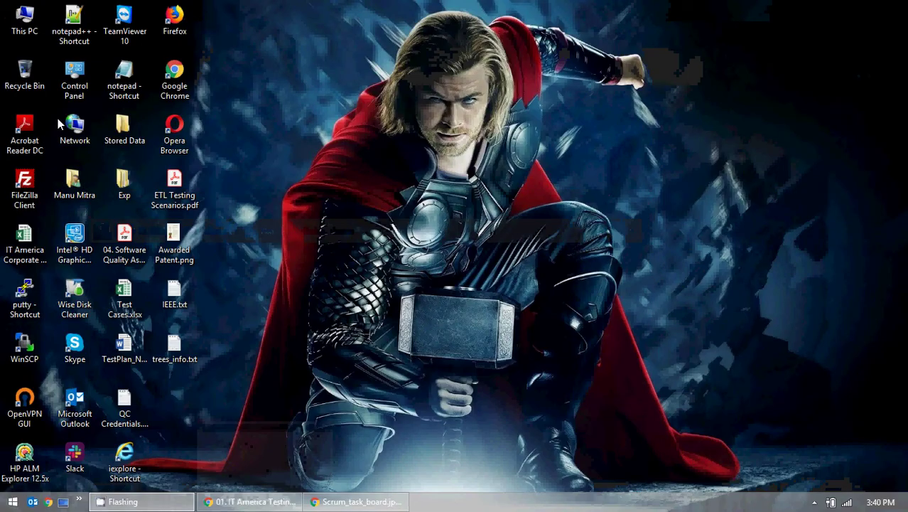
click(249, 501)
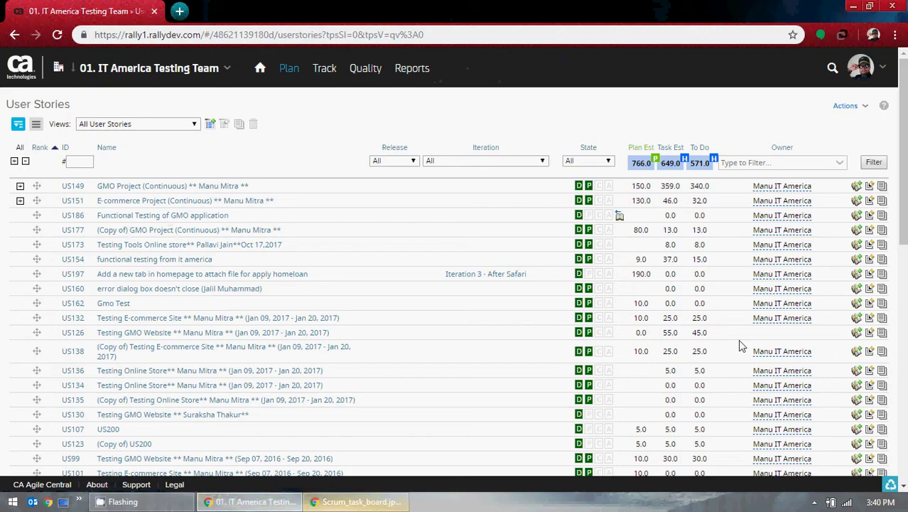
click(890, 483)
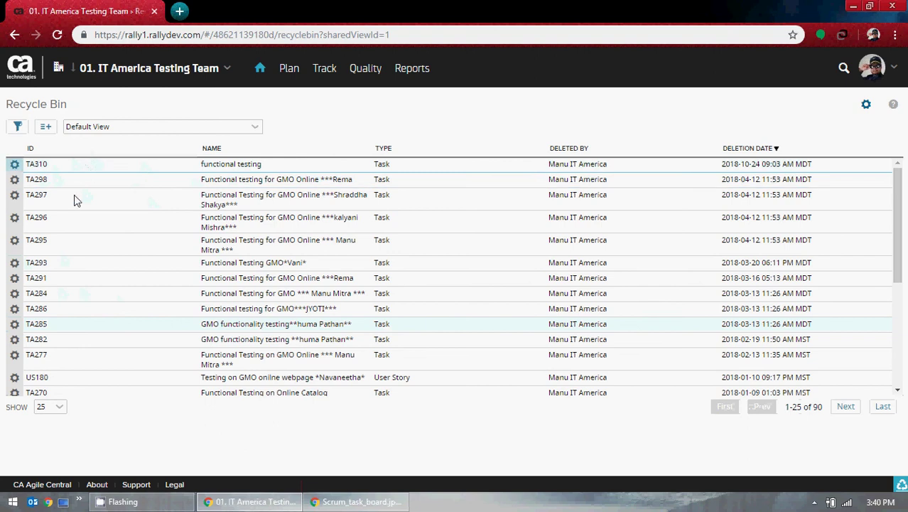
click(13, 166)
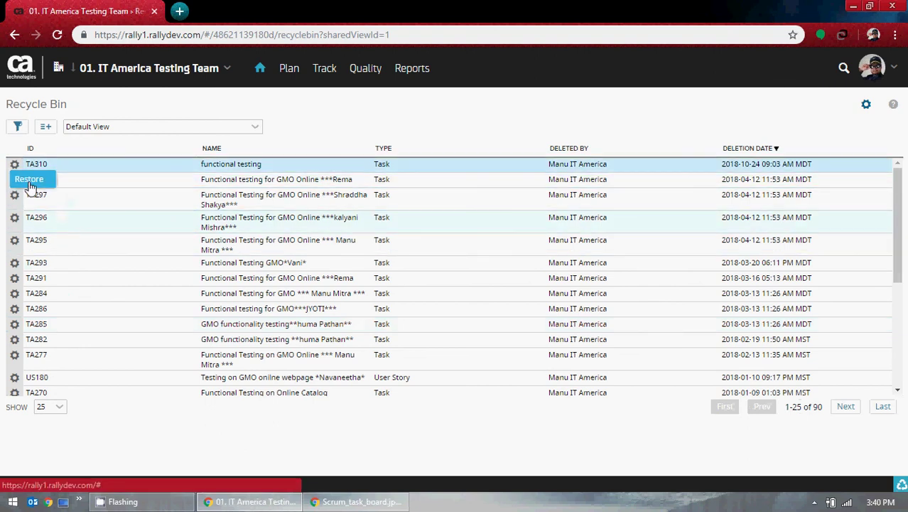
click(628, 99)
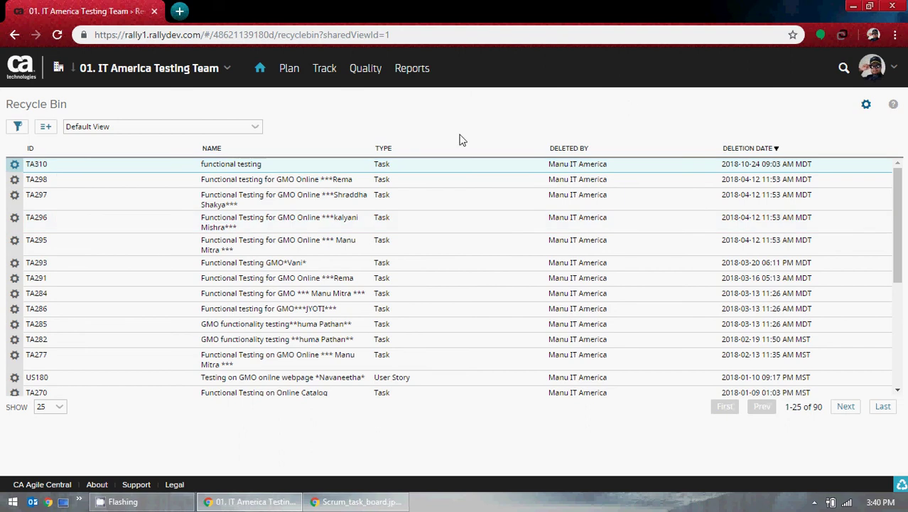
click(45, 171)
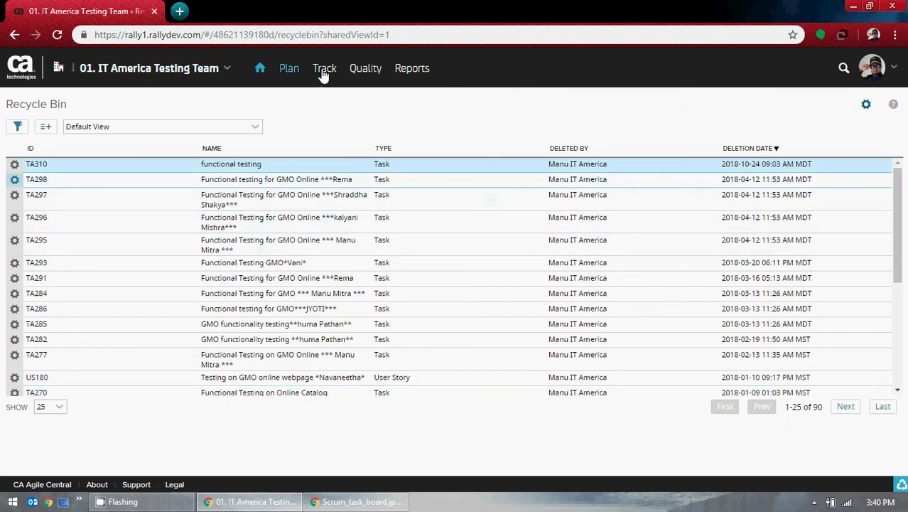
Step: Return to the User Stories page and view the list of team projects without switching project
mouse_move(284, 76)
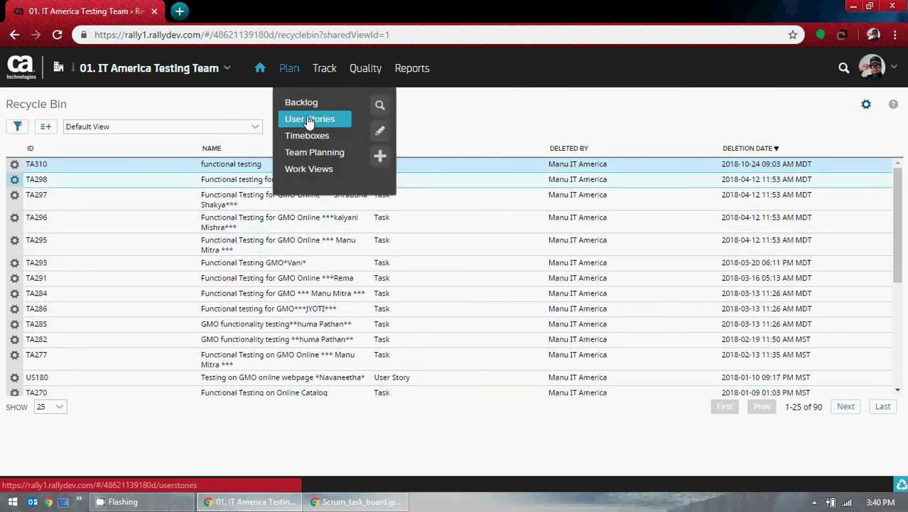
click(313, 117)
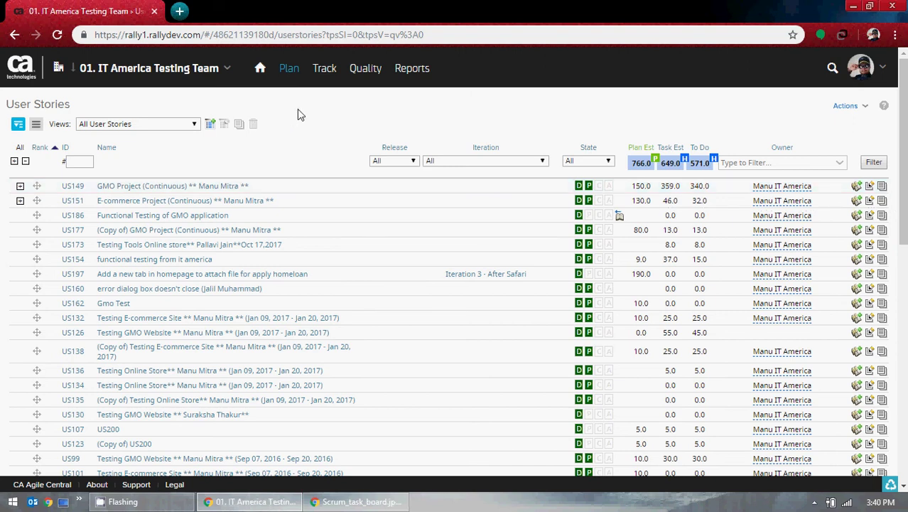
click(225, 71)
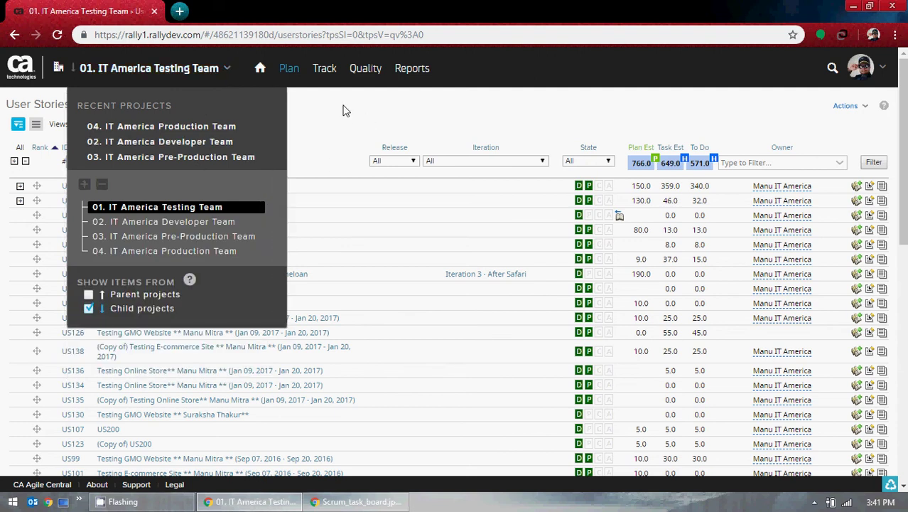
click(341, 109)
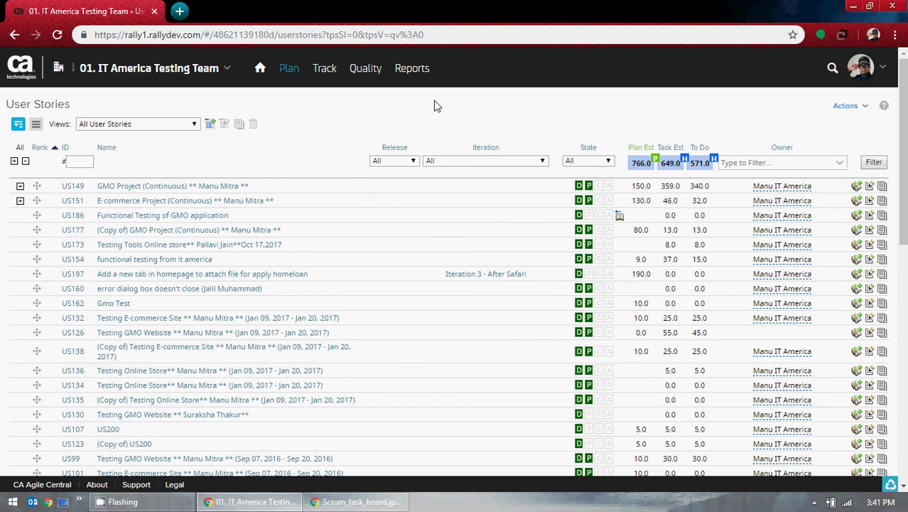
Step: Open the Team Planning page and look through the Testing Team's backlog stories
mouse_move(289, 68)
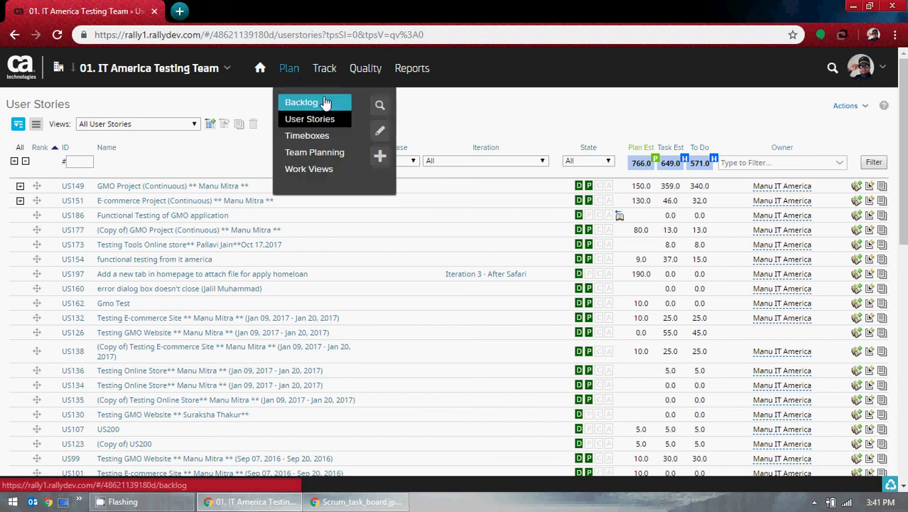
click(321, 153)
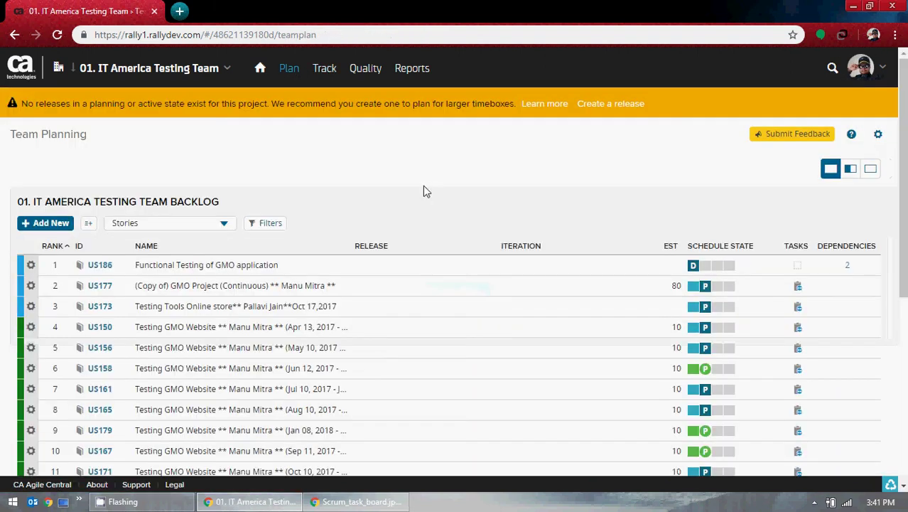
scroll(446, 295, down, 2)
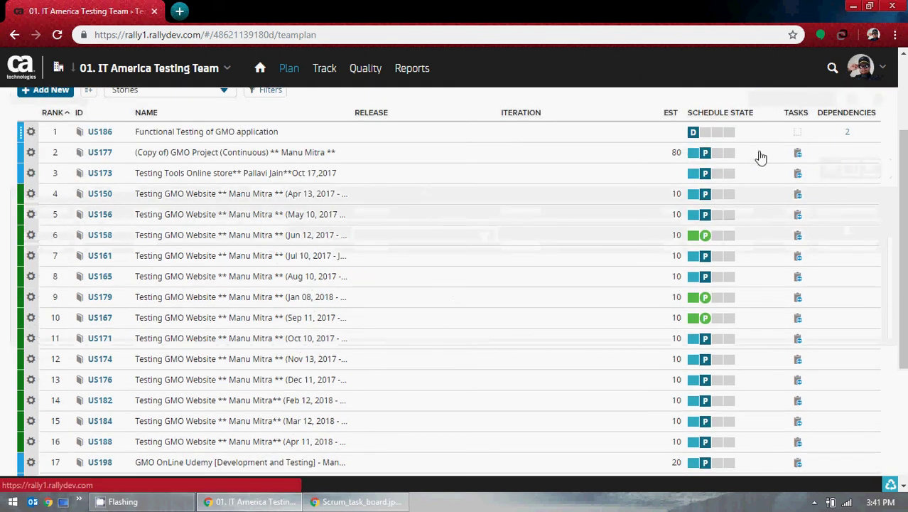
scroll(293, 270, up, 1)
scroll(293, 270, up, 2)
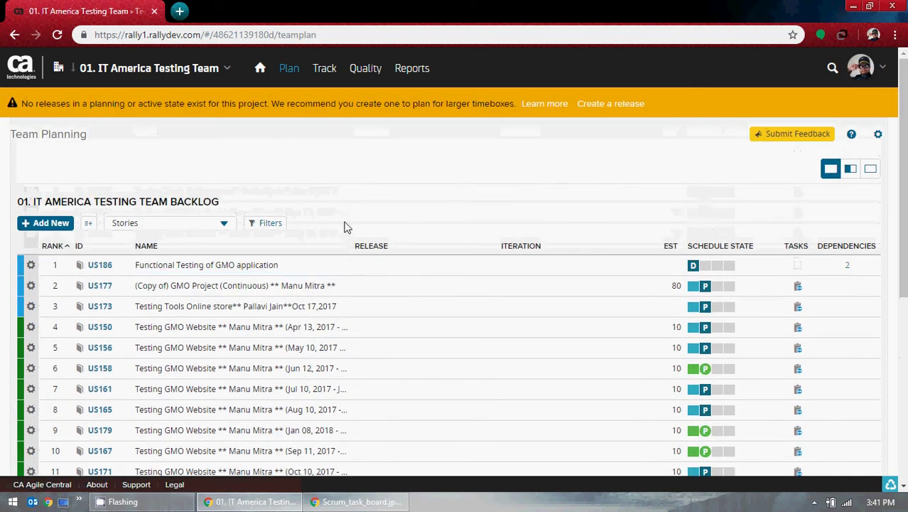